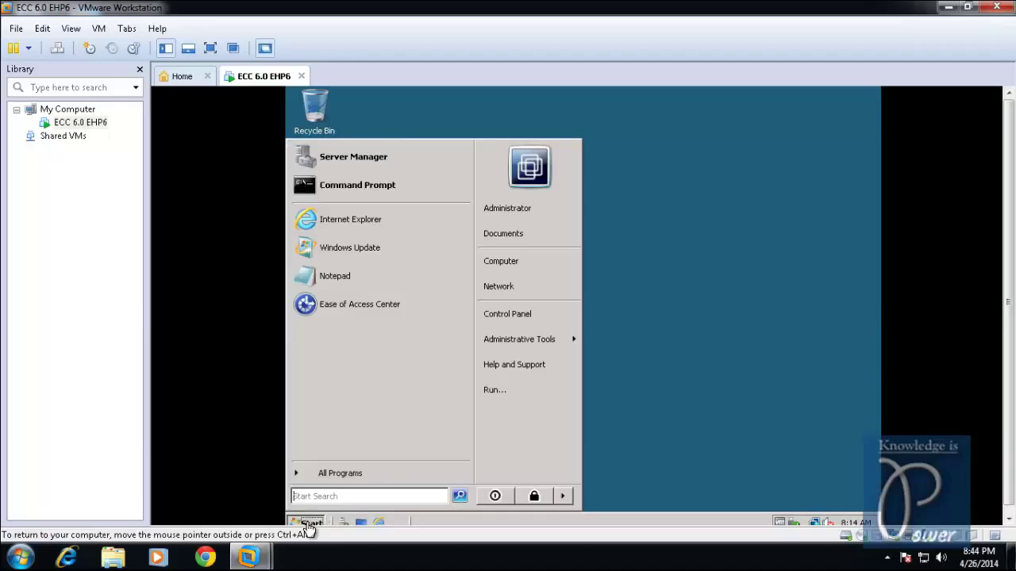
Examine the folders on Local Disk (C:) inside the virtual machine, and close the file browser
left_click(494, 265)
double_click(435, 205)
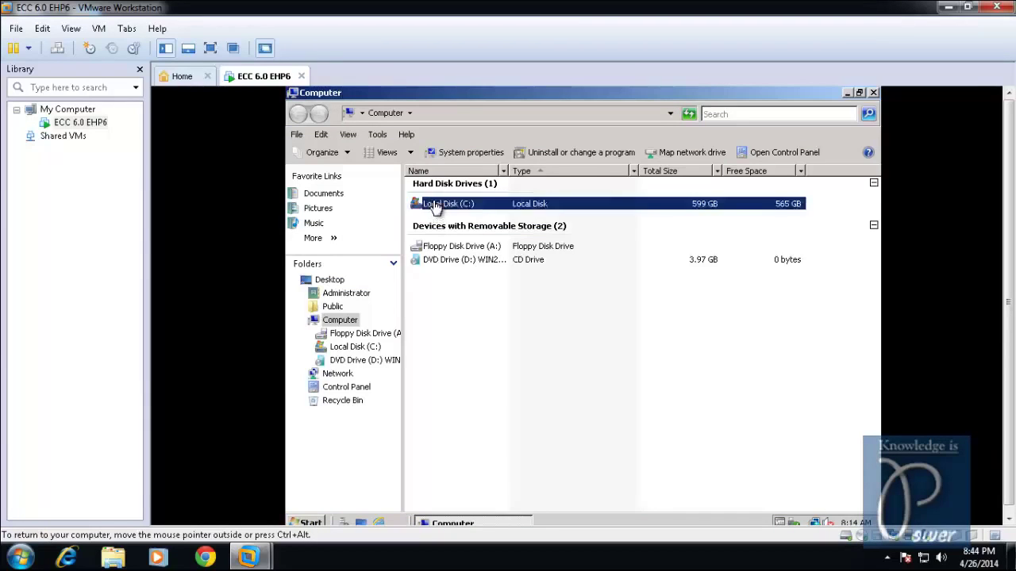
left_click(443, 199)
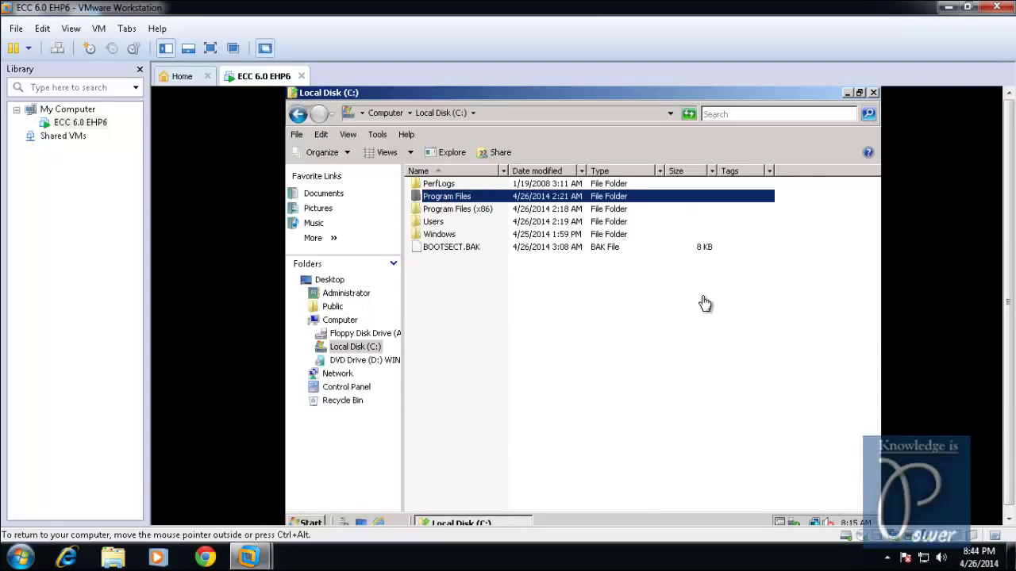
left_click(872, 95)
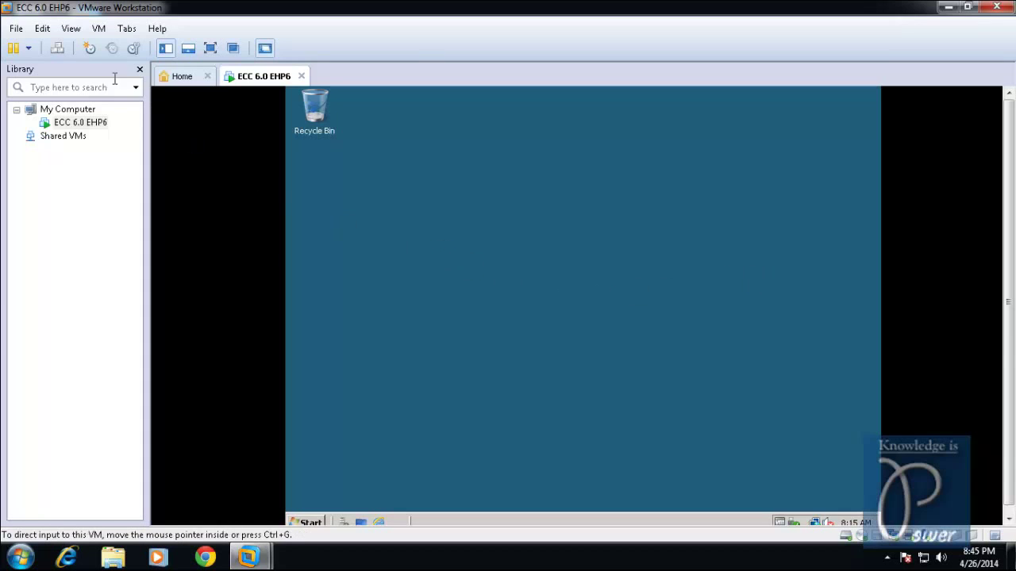
In the ECC 6.0 EHP6 virtual machine's settings, start adding a hard disk that uses an existing virtual disk
left_click(100, 30)
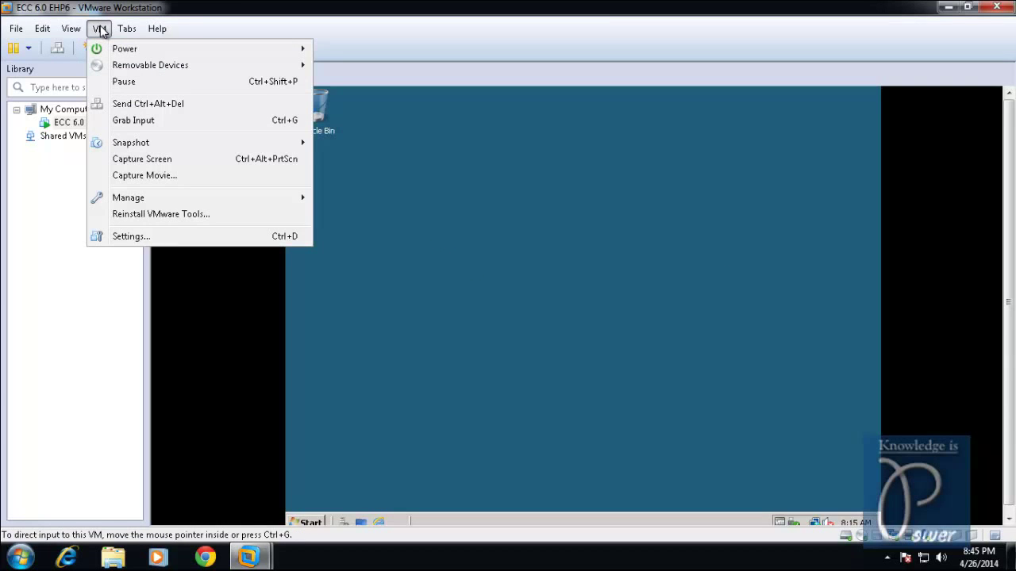
left_click(129, 236)
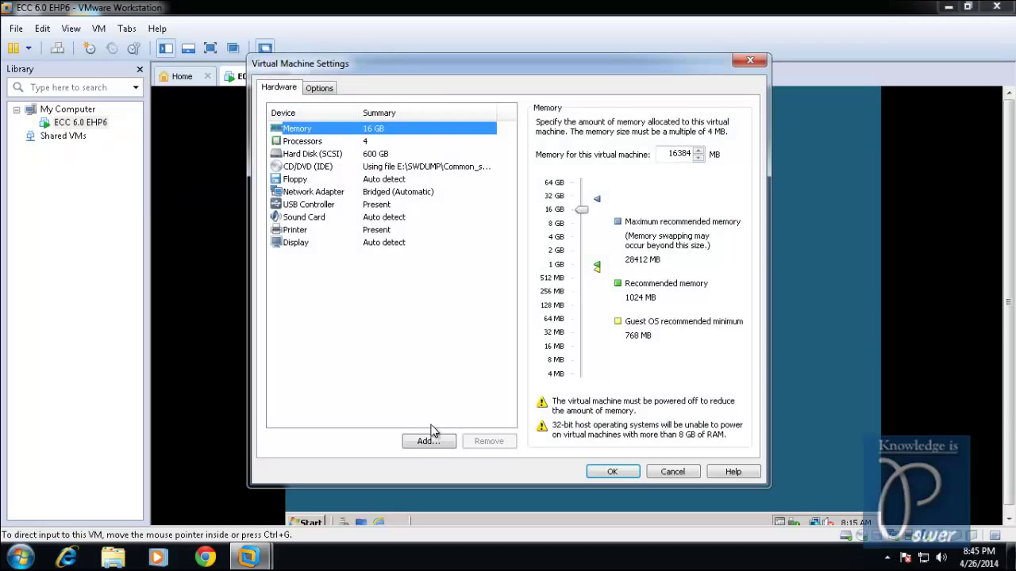
left_click(328, 157)
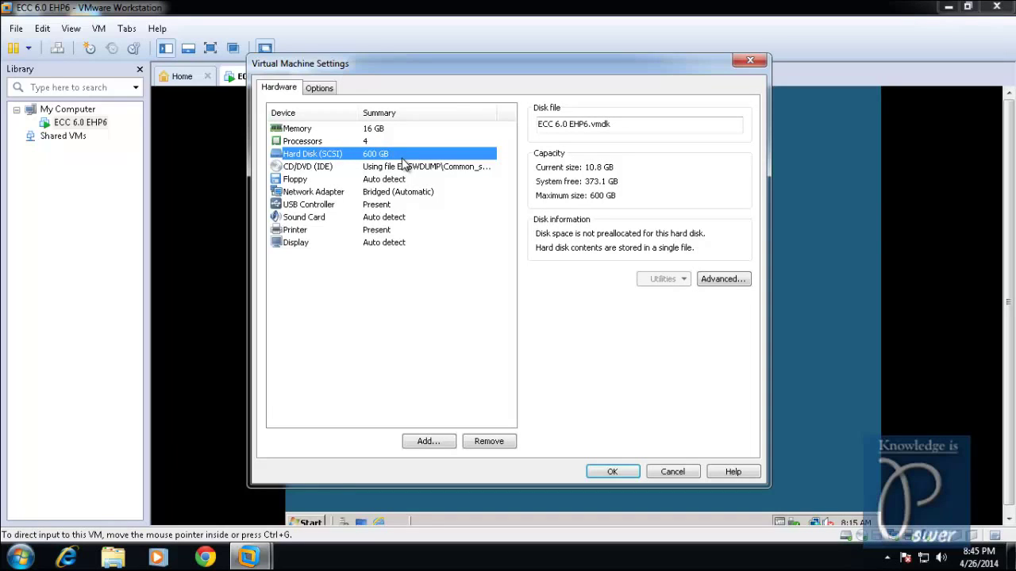
left_click(426, 442)
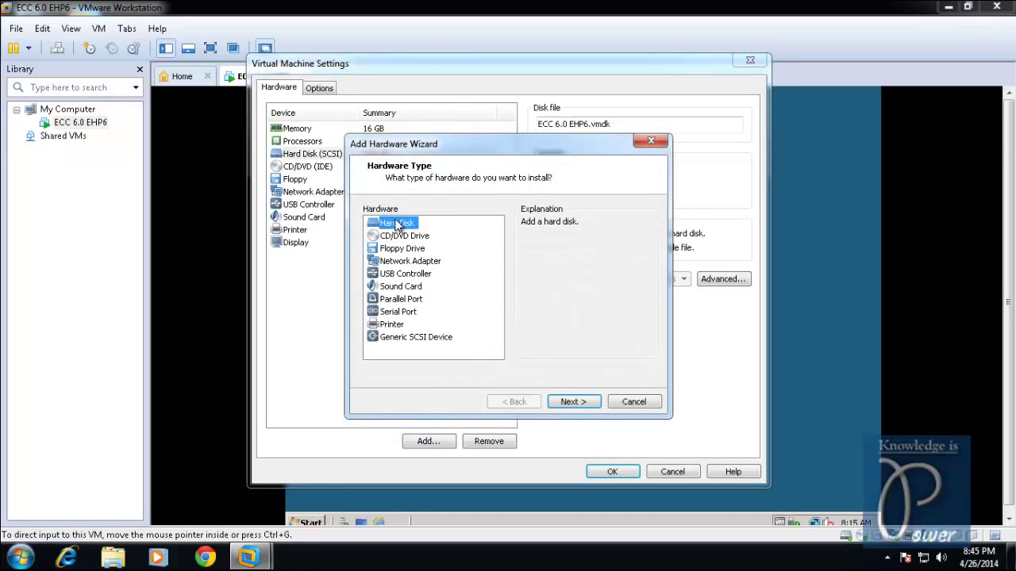
left_click(571, 402)
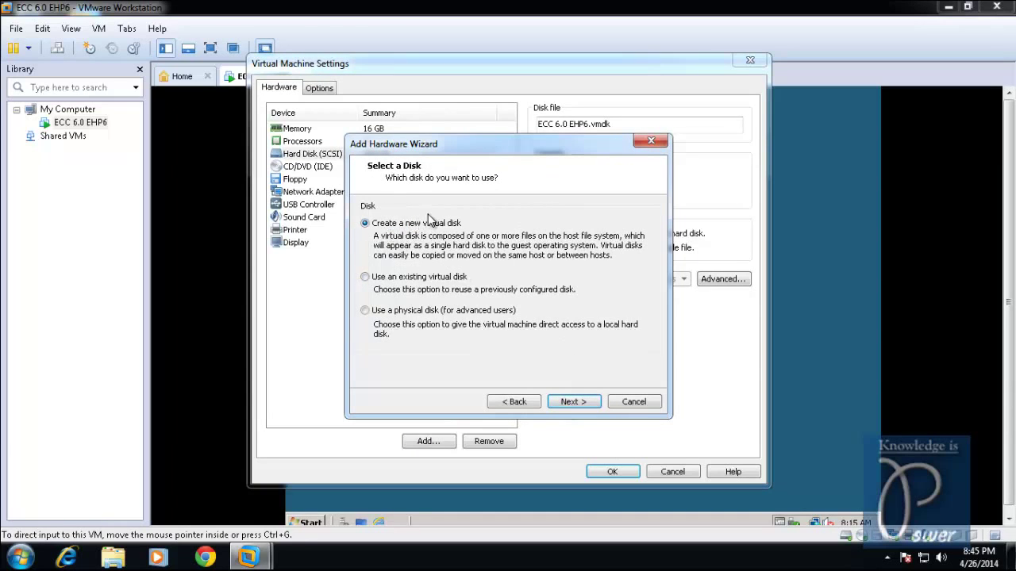
left_click(366, 278)
left_click(573, 403)
Choose nw701dump from the nwdumpforclass folder as the disk file, finish adding the disk and save the virtual machine settings
left_click(620, 240)
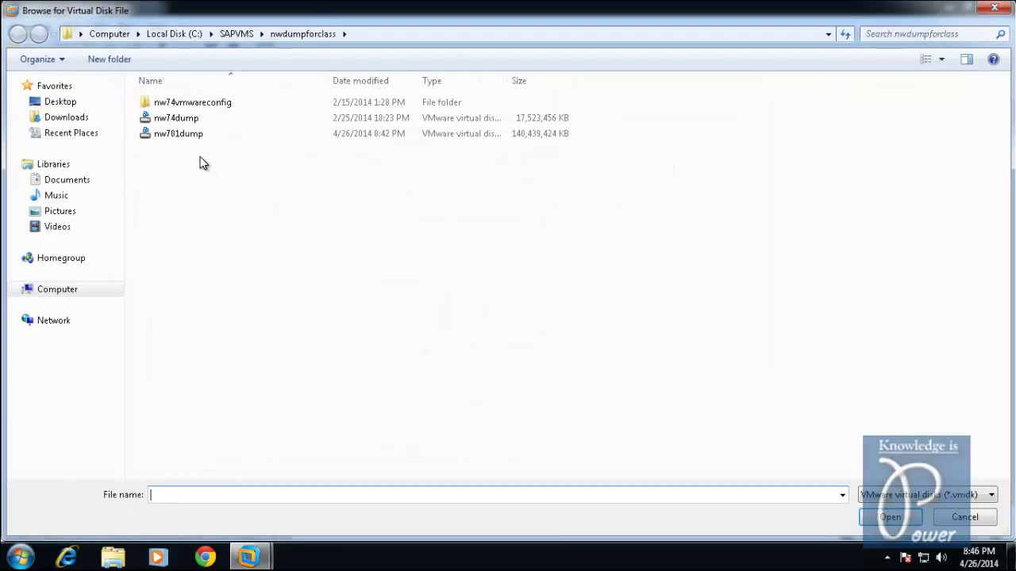
left_click(180, 137)
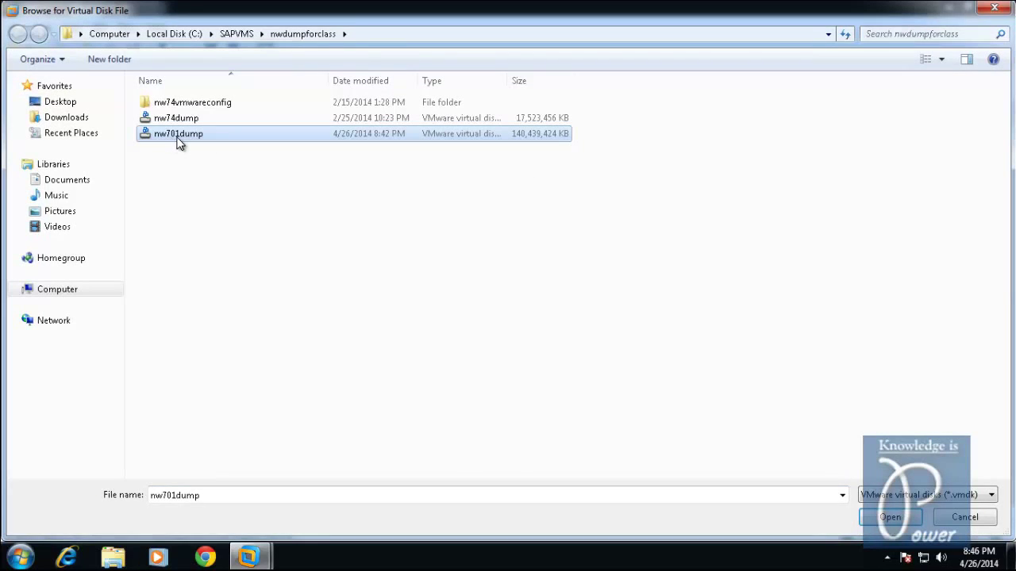
double_click(178, 137)
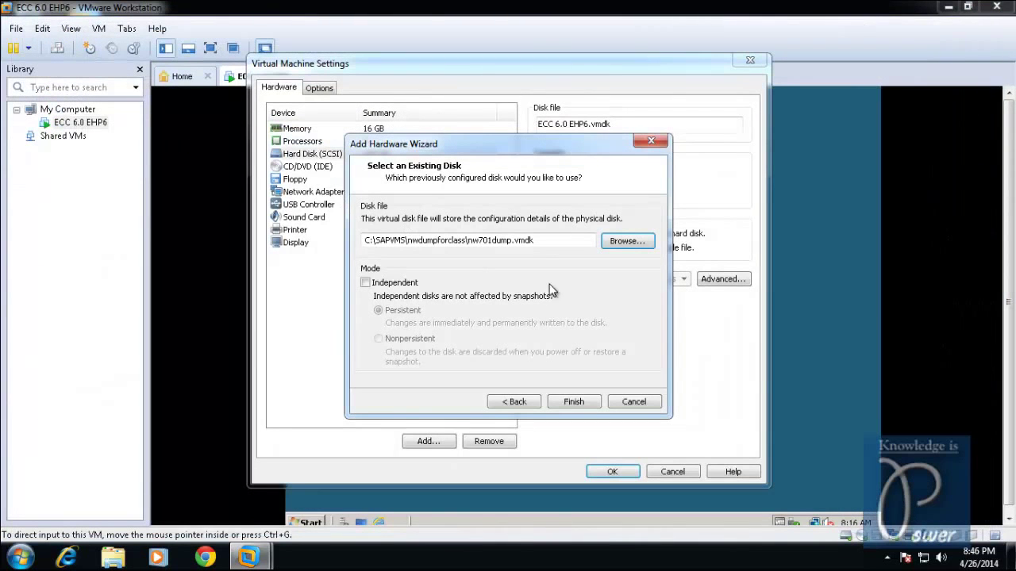
left_click(581, 402)
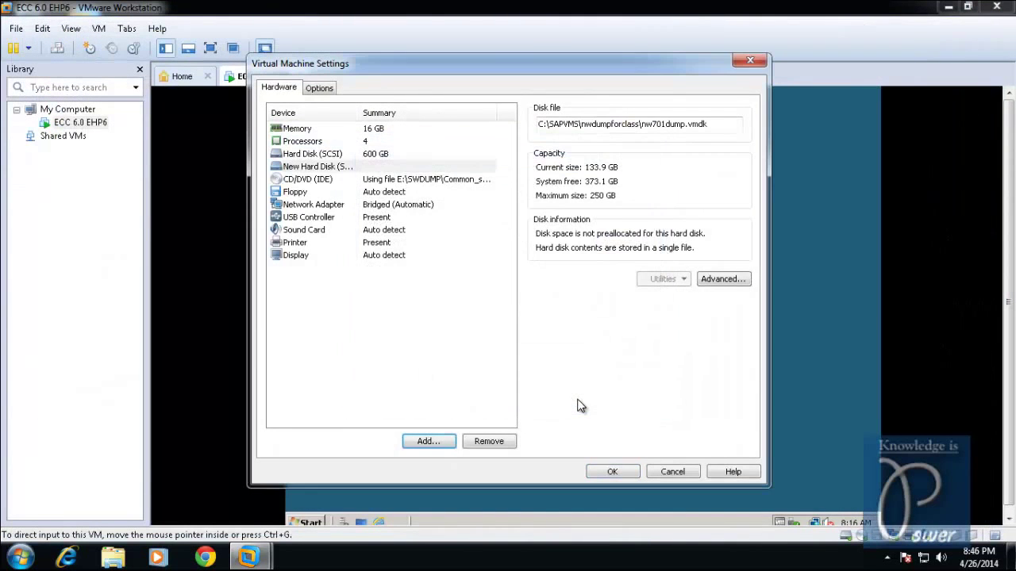
left_click(615, 471)
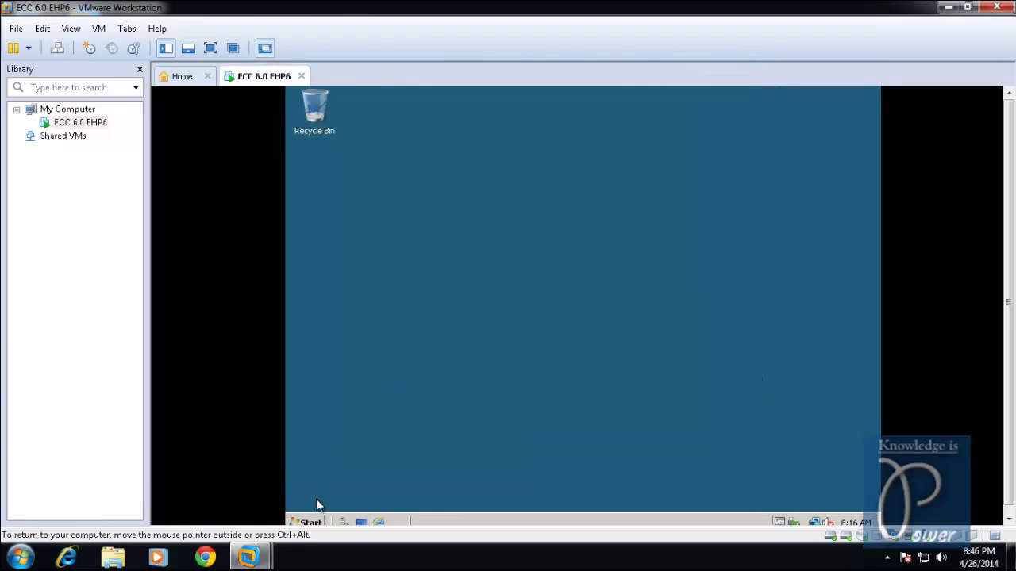
Open the New Volume (E:) drive inside the virtual machine
left_click(309, 523)
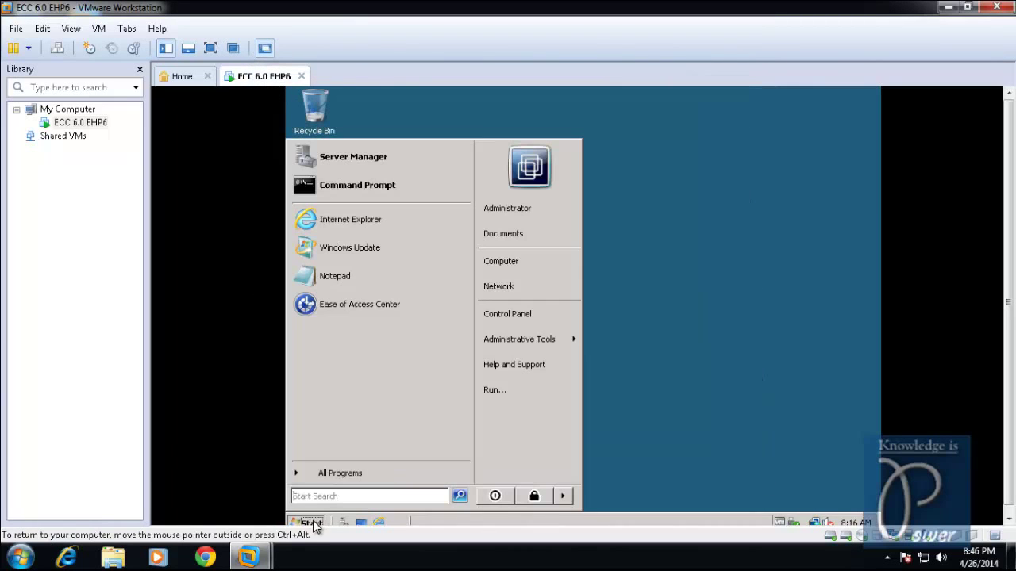
left_click(498, 265)
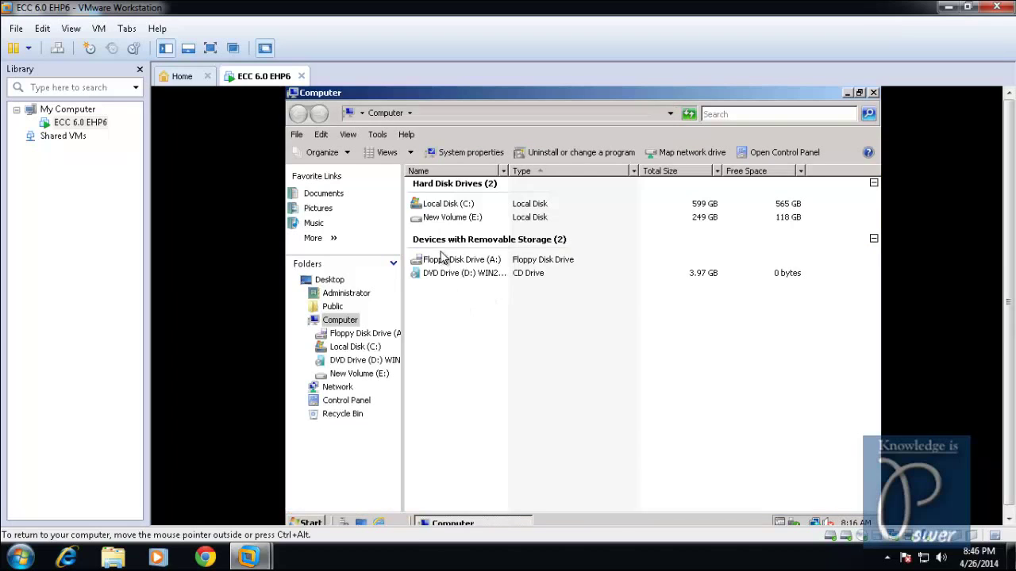
mouse_move(422, 224)
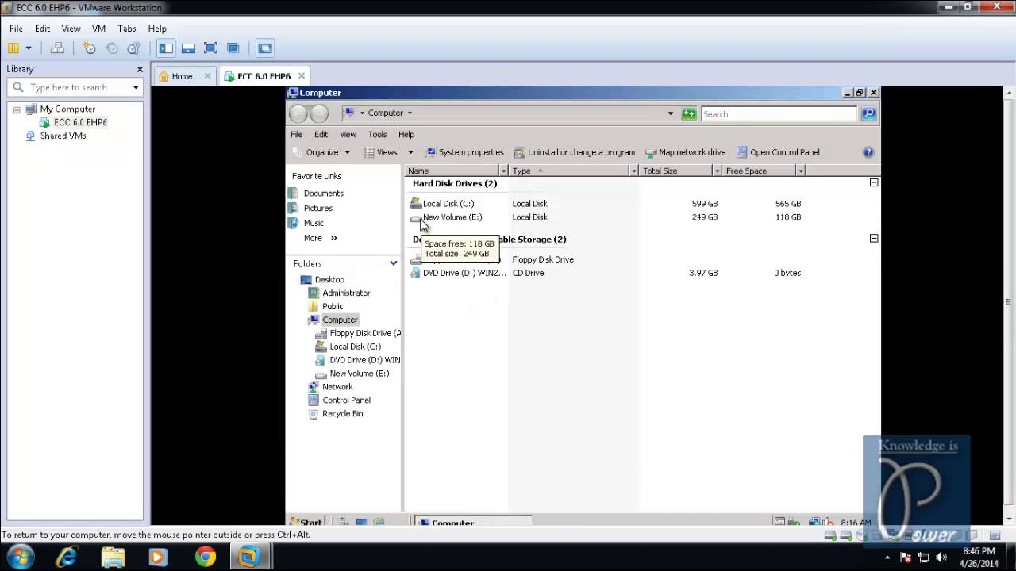
double_click(422, 225)
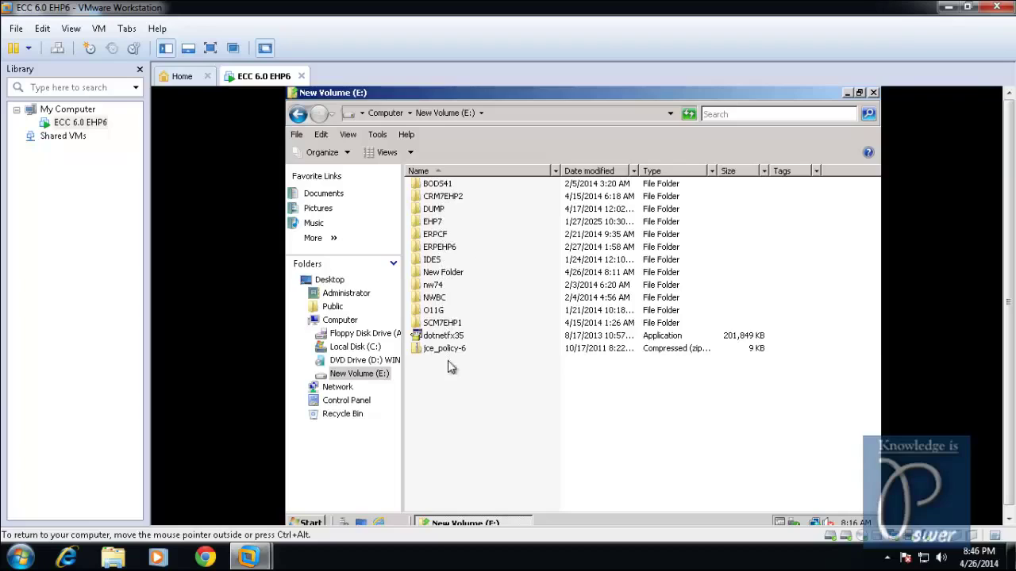
Examine the ERPEHP6 folder with its IE and IM subfolders, and return to the root of drive E:
double_click(434, 250)
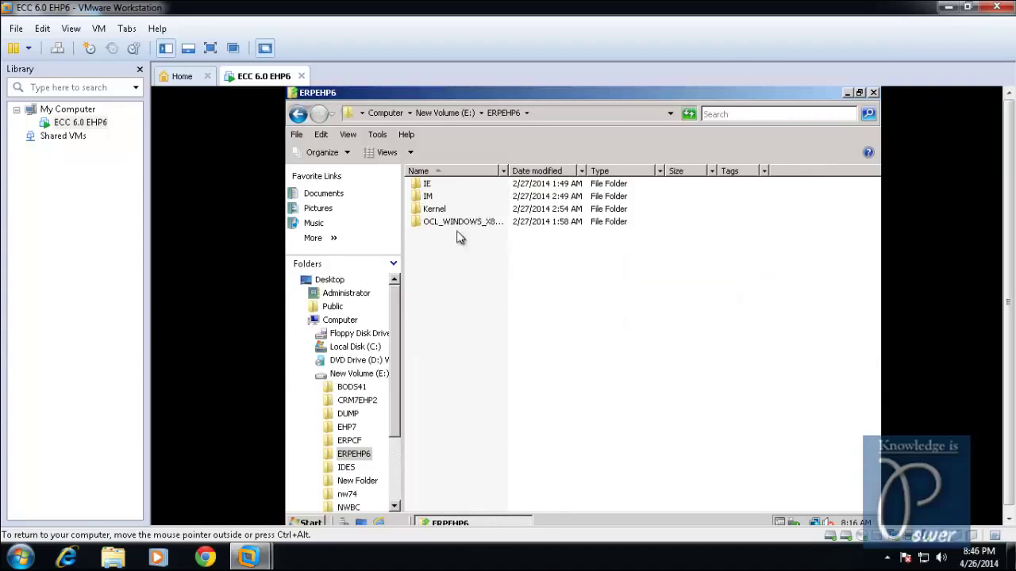
left_click_drag(512, 171, 517, 173)
left_click(419, 187)
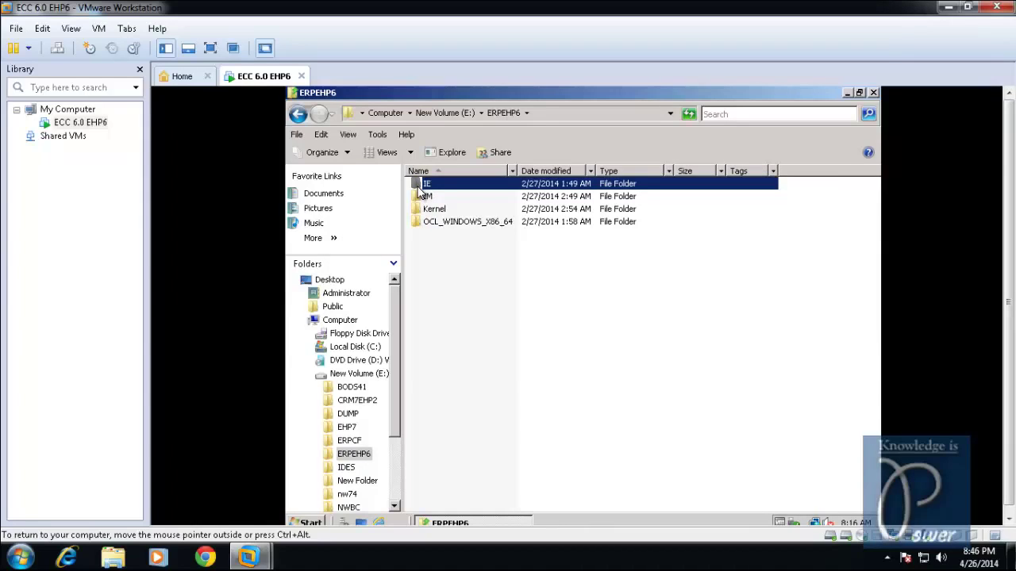
double_click(423, 185)
left_click(297, 113)
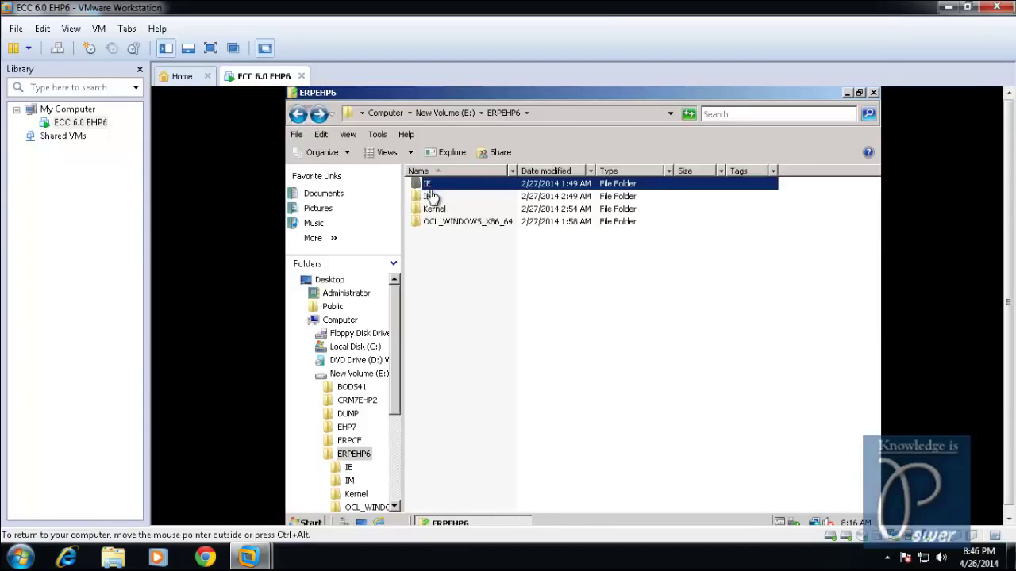
left_click(415, 197)
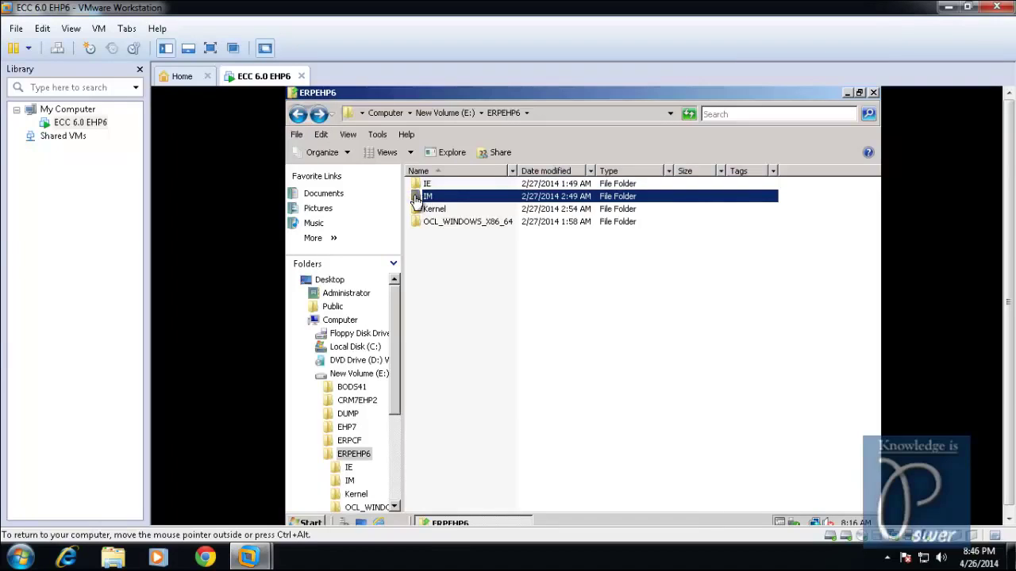
double_click(416, 199)
left_click(298, 114)
left_click(297, 115)
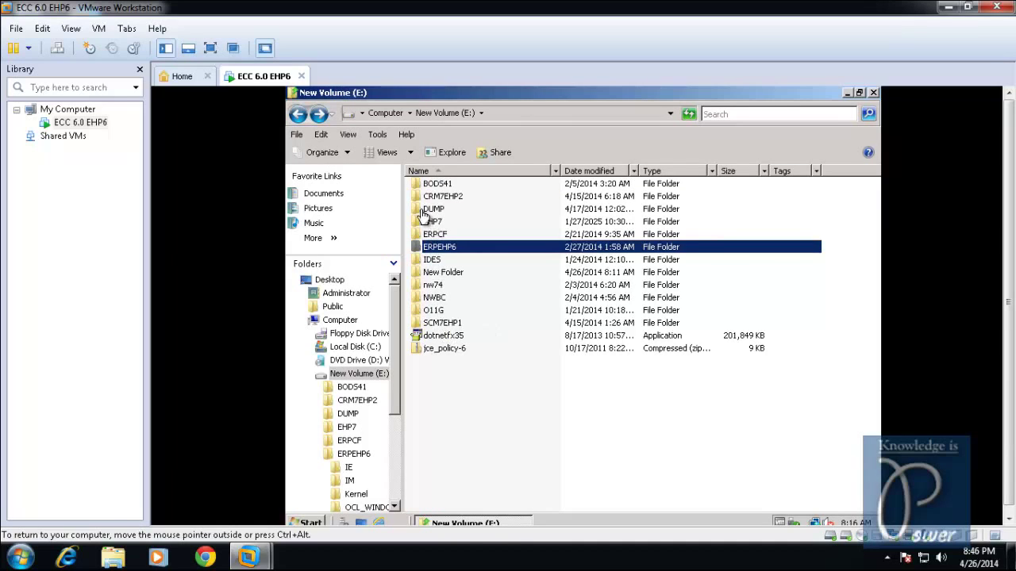
Open the DUMP folder, widen its Name column and try to run the j2sdkfb-1_4_2_22-rev-b03-windows-amd64 installer
double_click(421, 210)
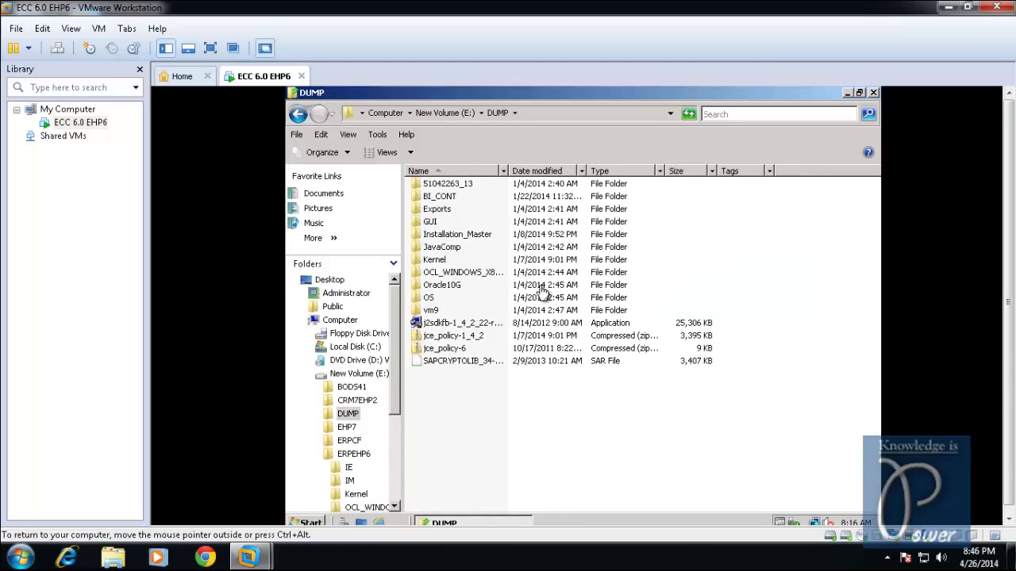
left_click(477, 325)
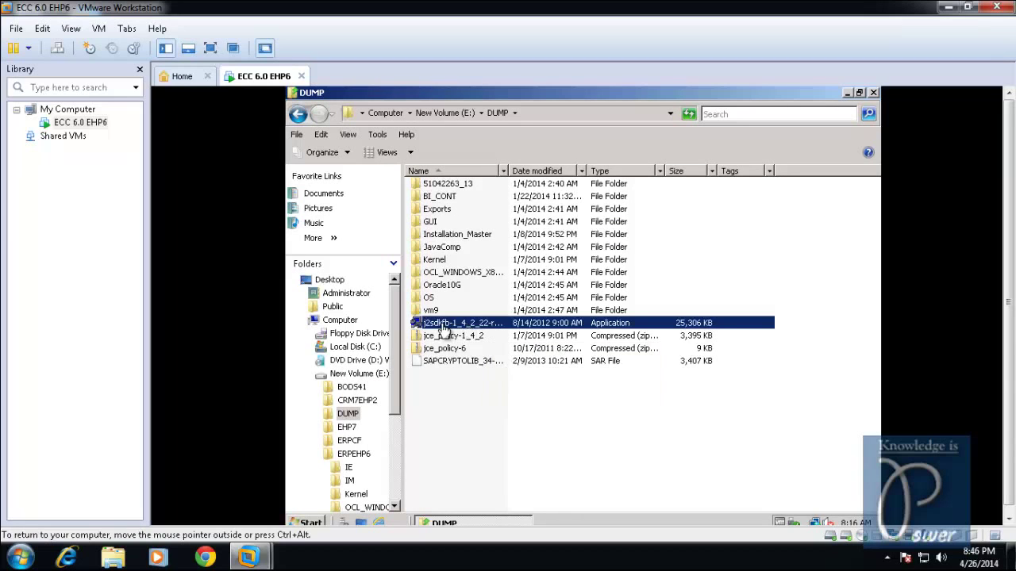
double_click(509, 172)
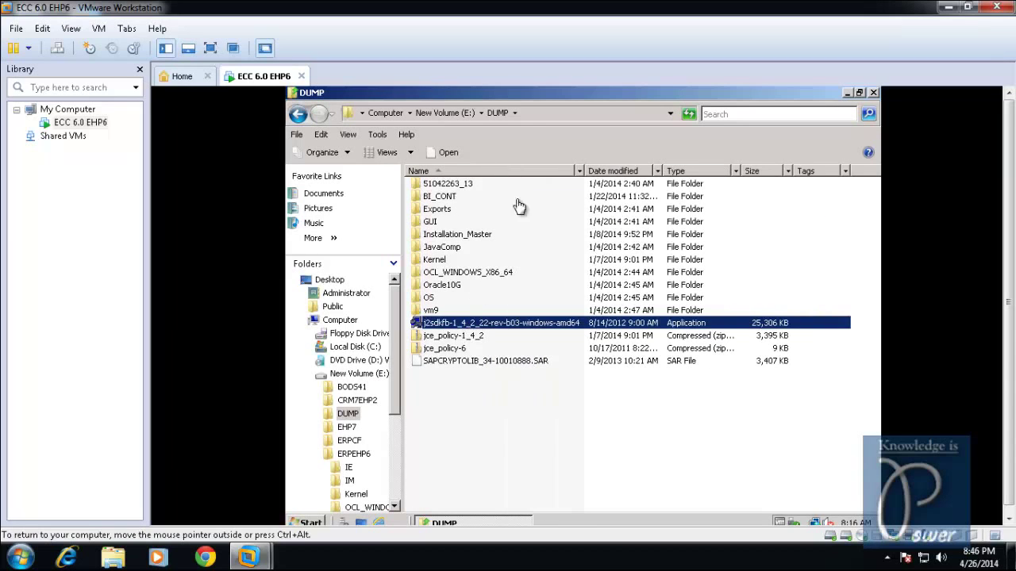
double_click(490, 328)
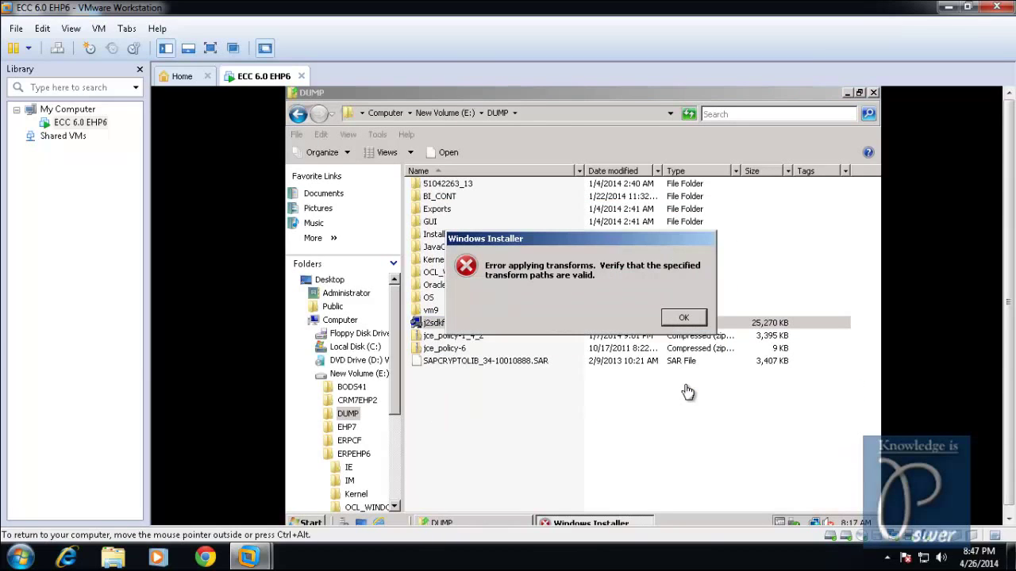
left_click(682, 319)
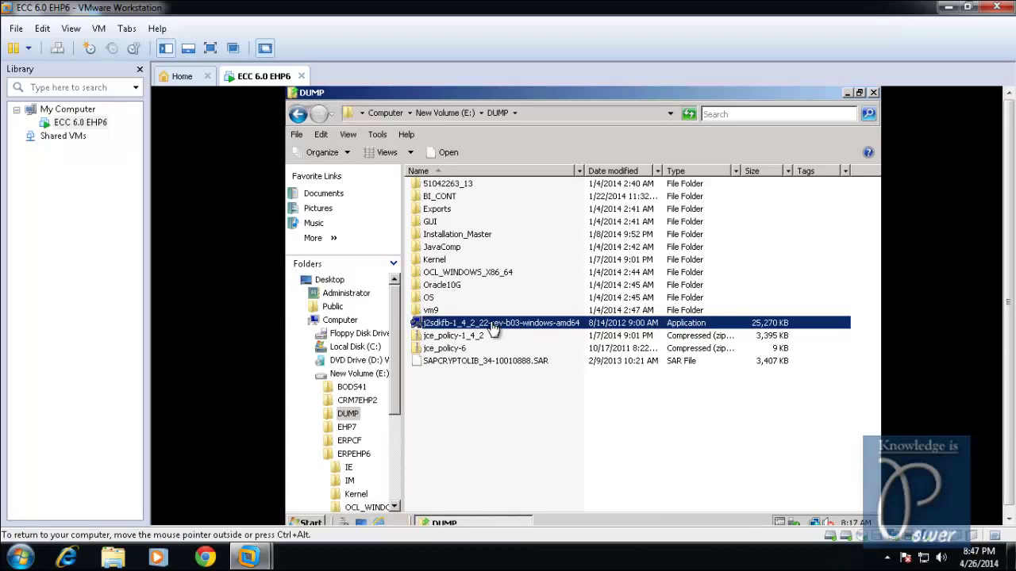
Run the j2sdkfb installer again, accept the license and install Java 2 SDK 1.4.2_22 with the default features to C:\j2sdk1.4.2_22-x64\
double_click(492, 325)
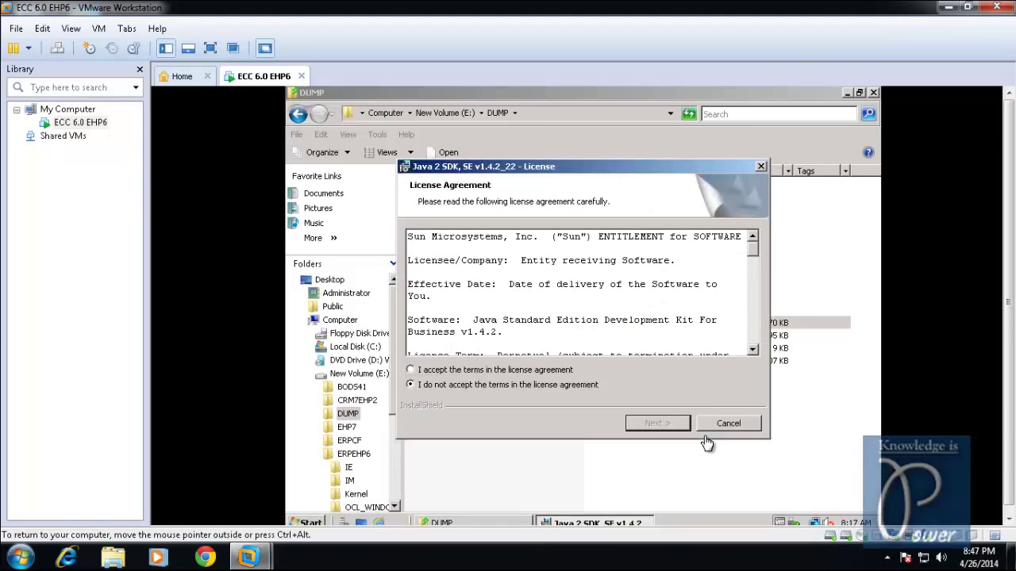
left_click(430, 371)
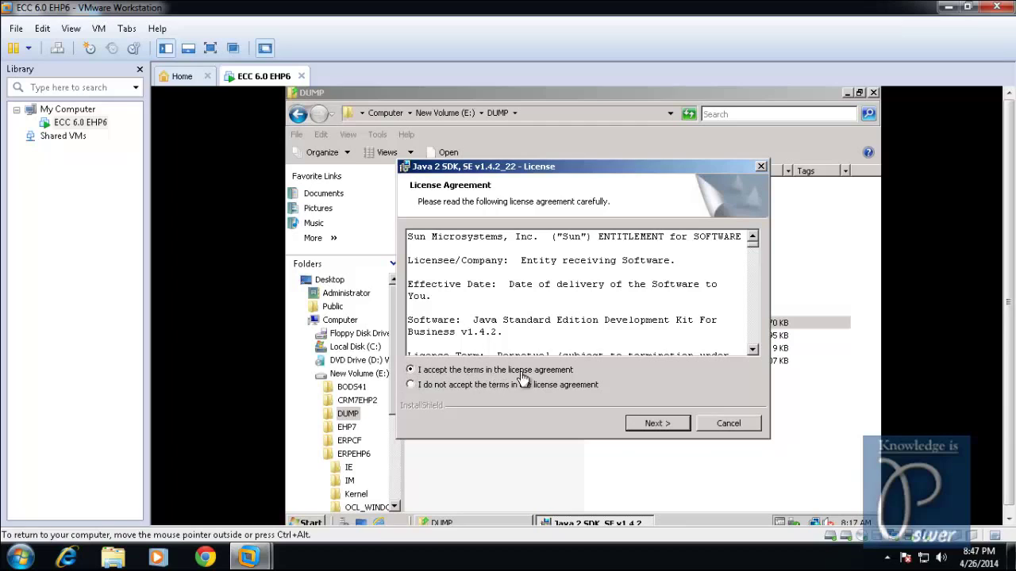
left_click(657, 424)
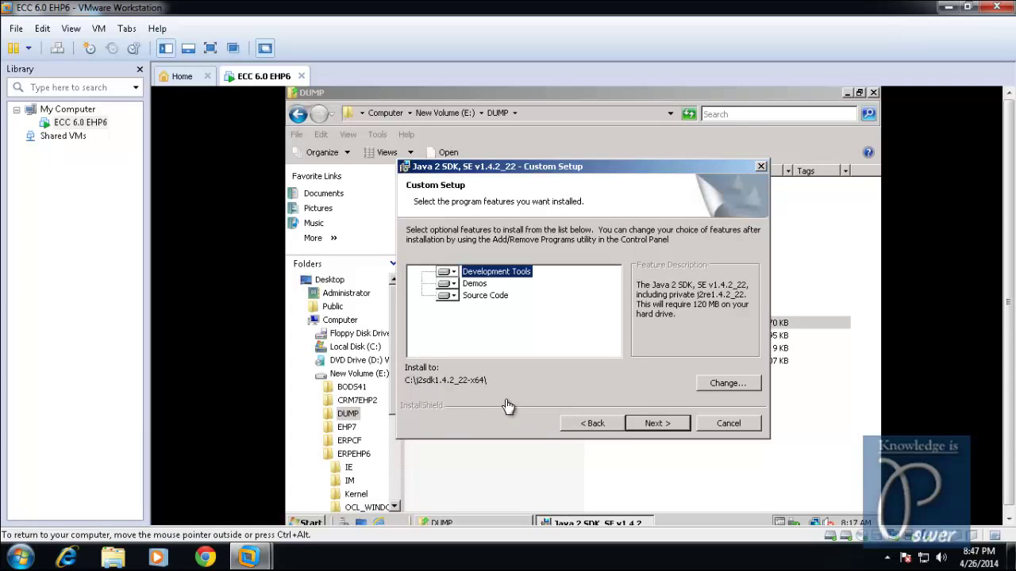
left_click(656, 423)
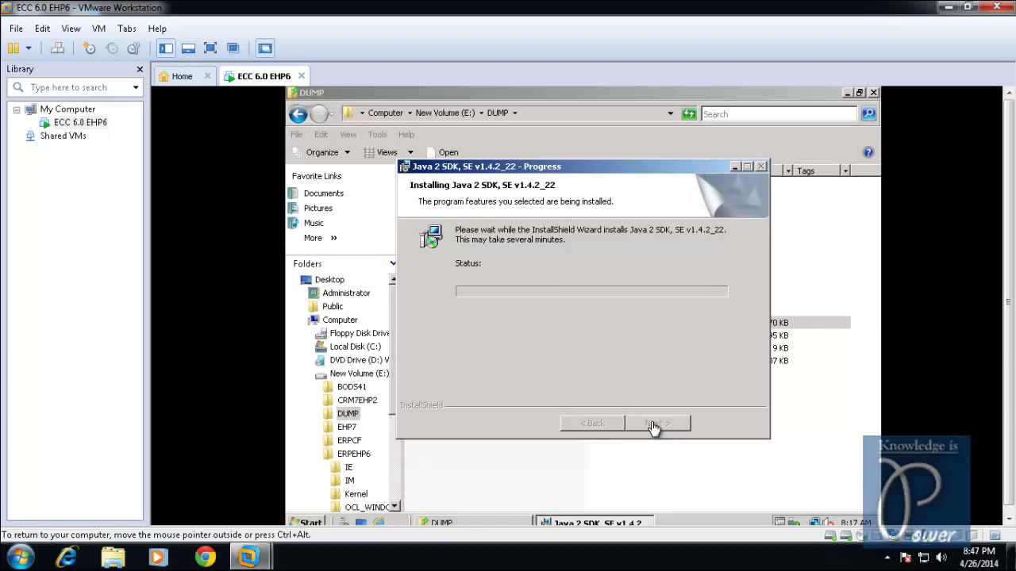
left_click(656, 424)
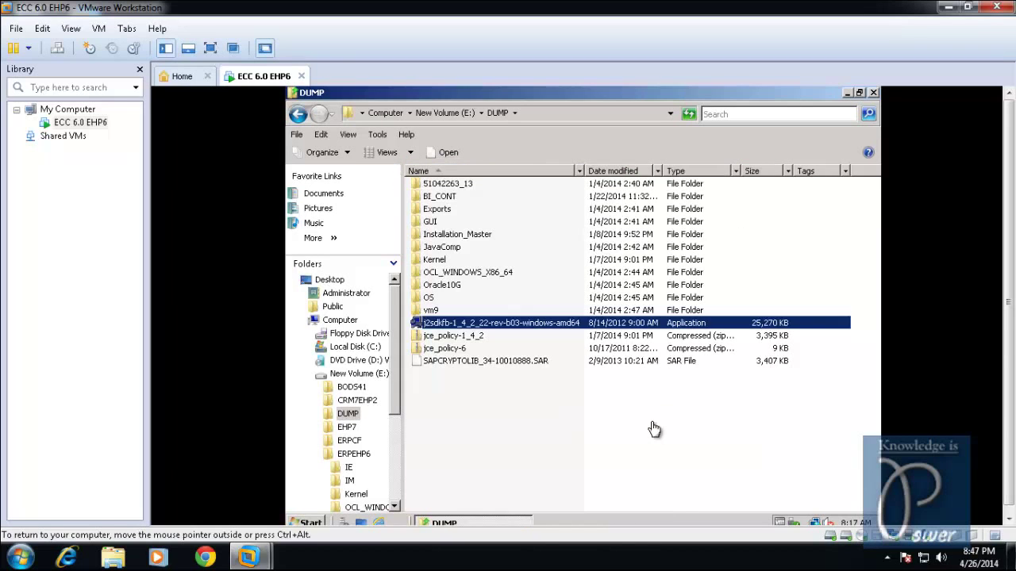
Open the j2sdk1.4.2_22-x64 folder on Local Disk (C:) and copy its address
left_click(307, 524)
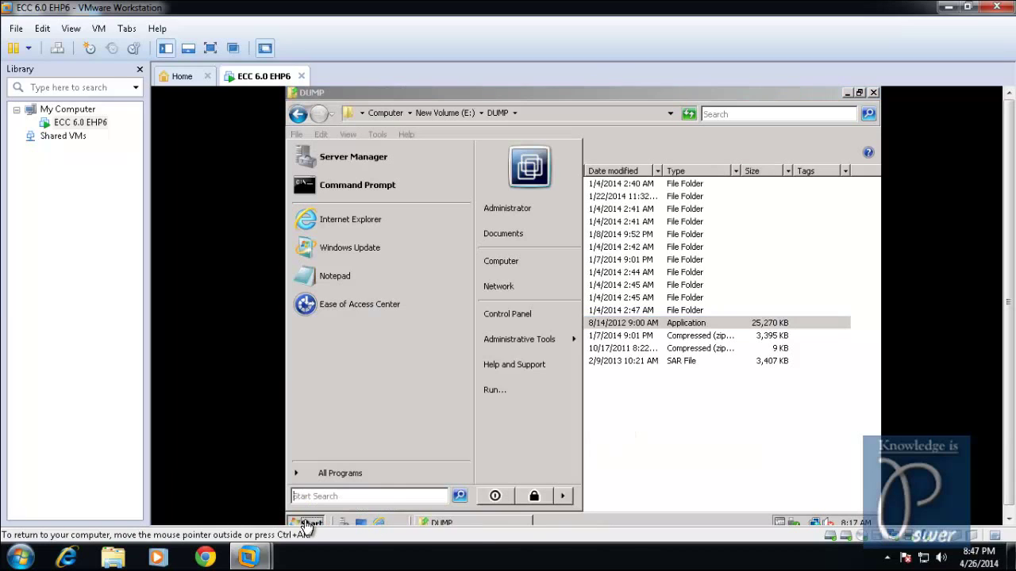
left_click(510, 262)
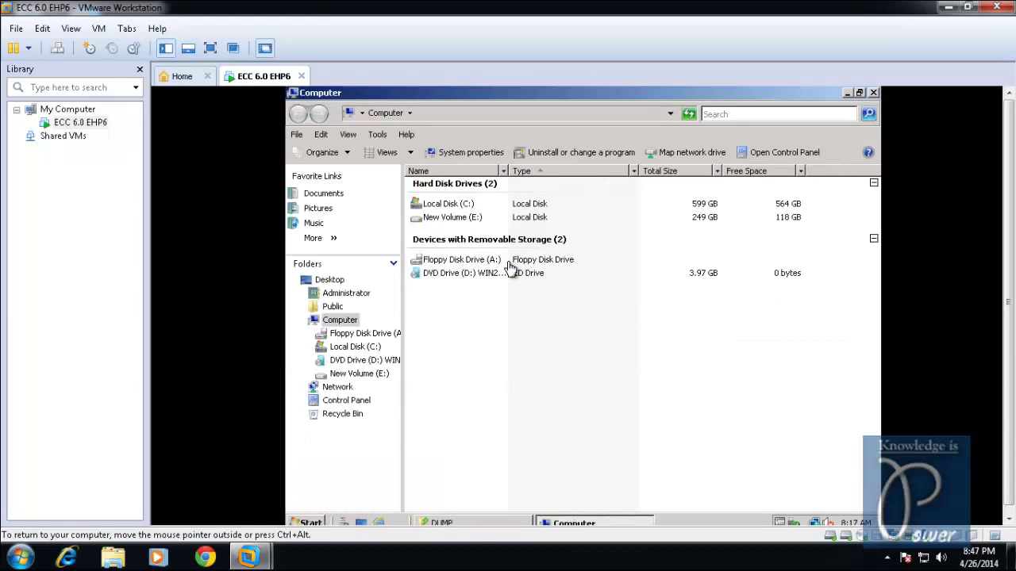
left_click(421, 209)
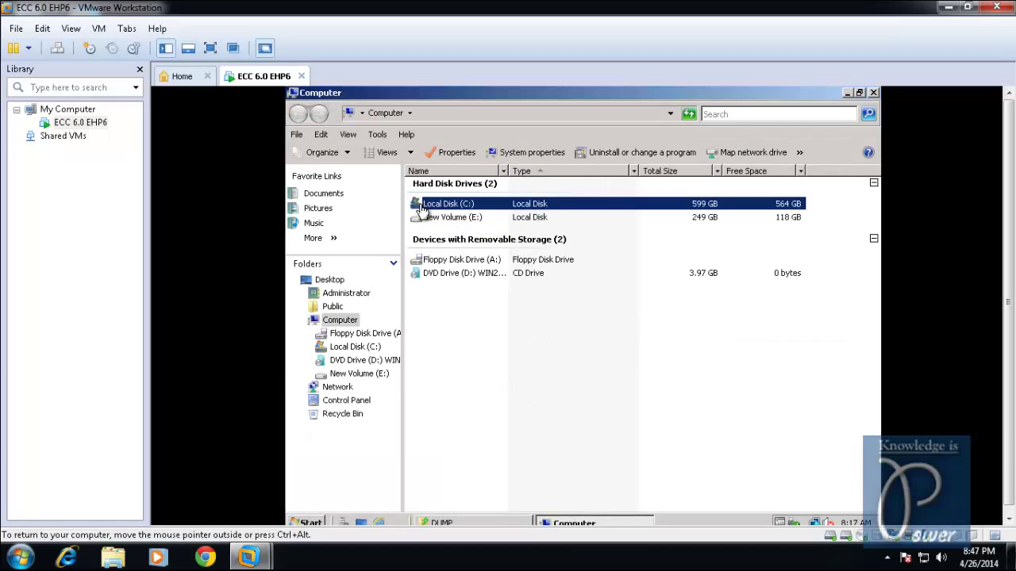
double_click(421, 208)
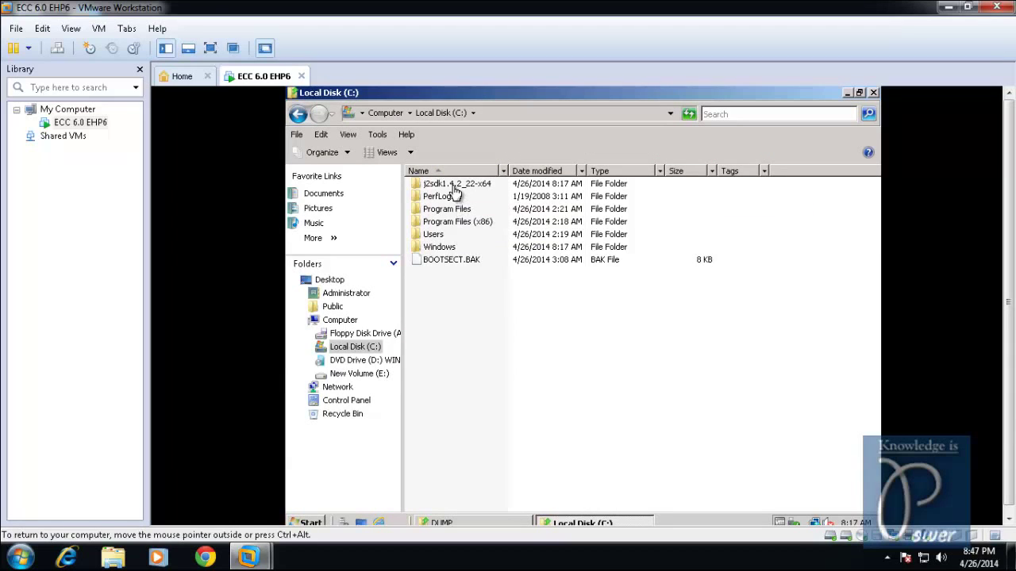
double_click(454, 186)
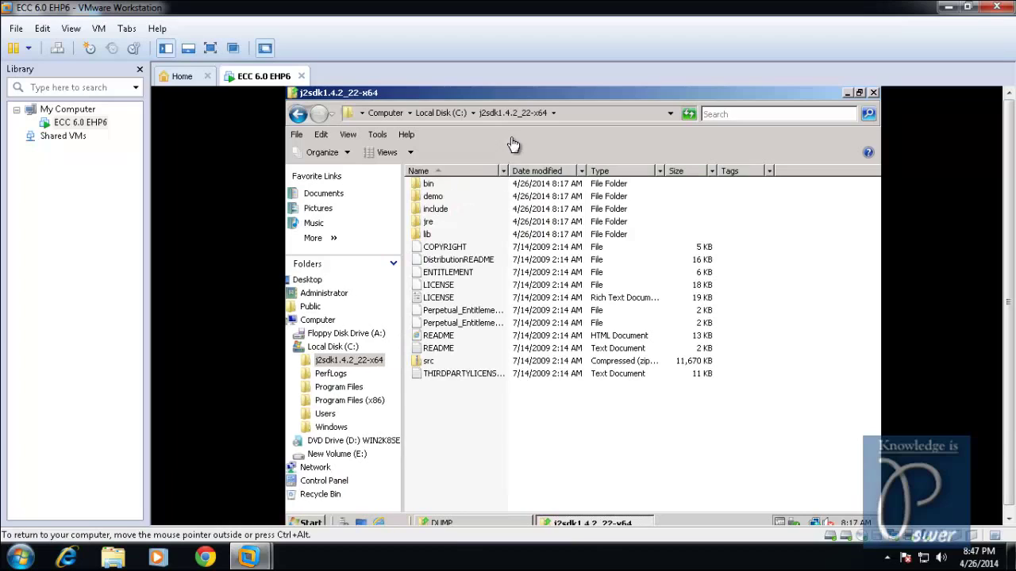
right_click(516, 117)
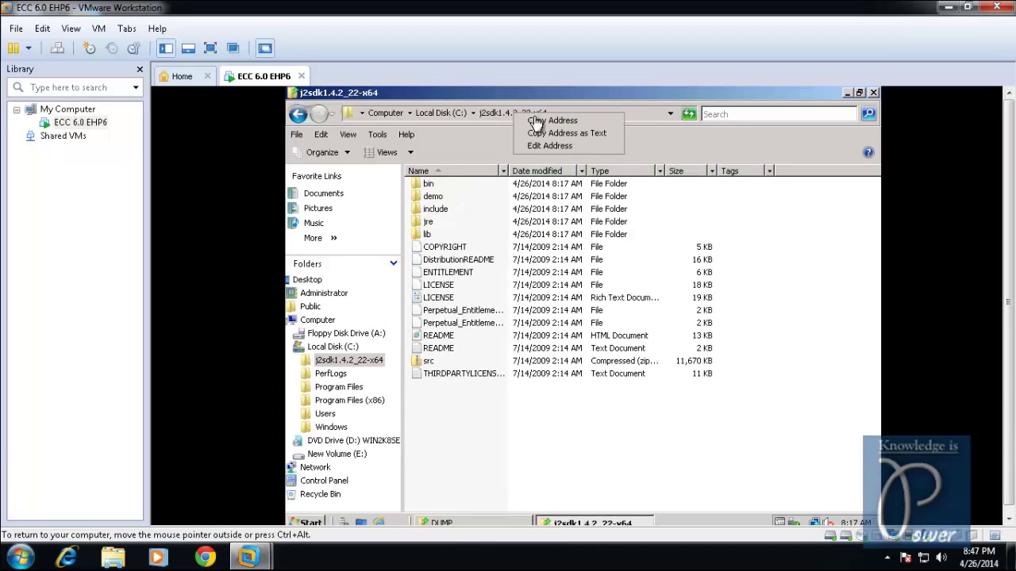
left_click(534, 123)
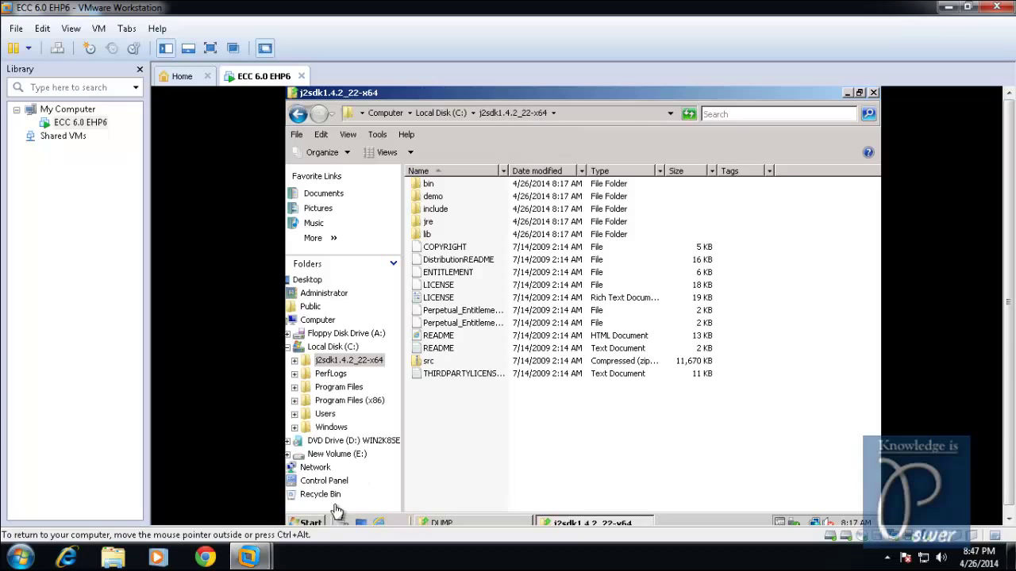
Open the Environment Variables settings from the virtual machine's advanced system properties
left_click(310, 524)
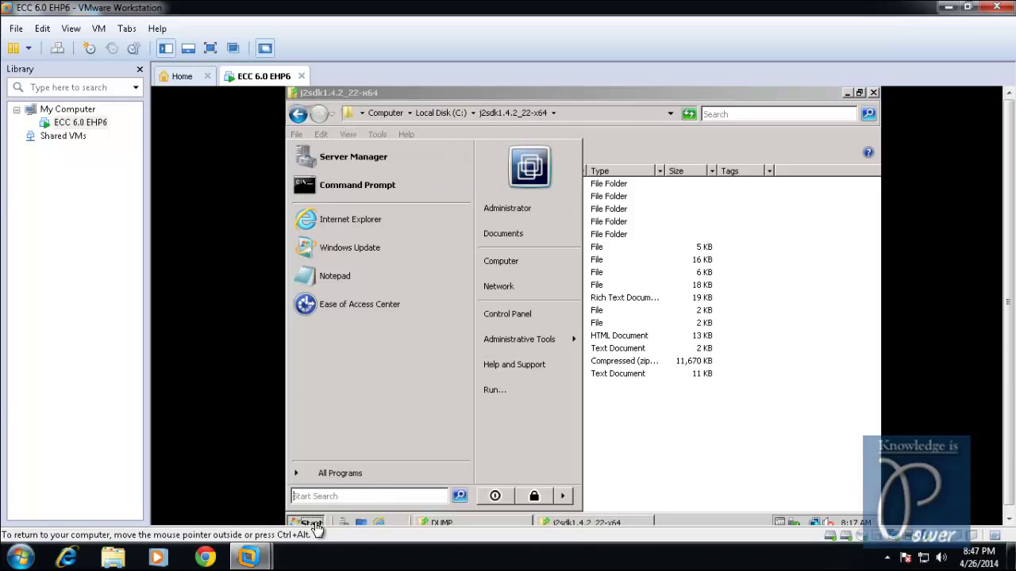
right_click(507, 268)
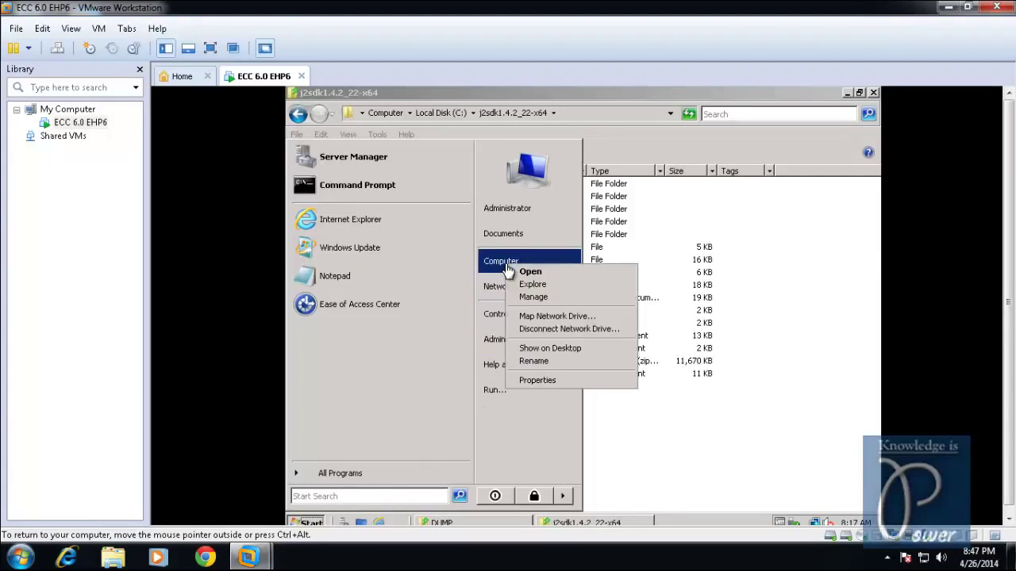
left_click(543, 380)
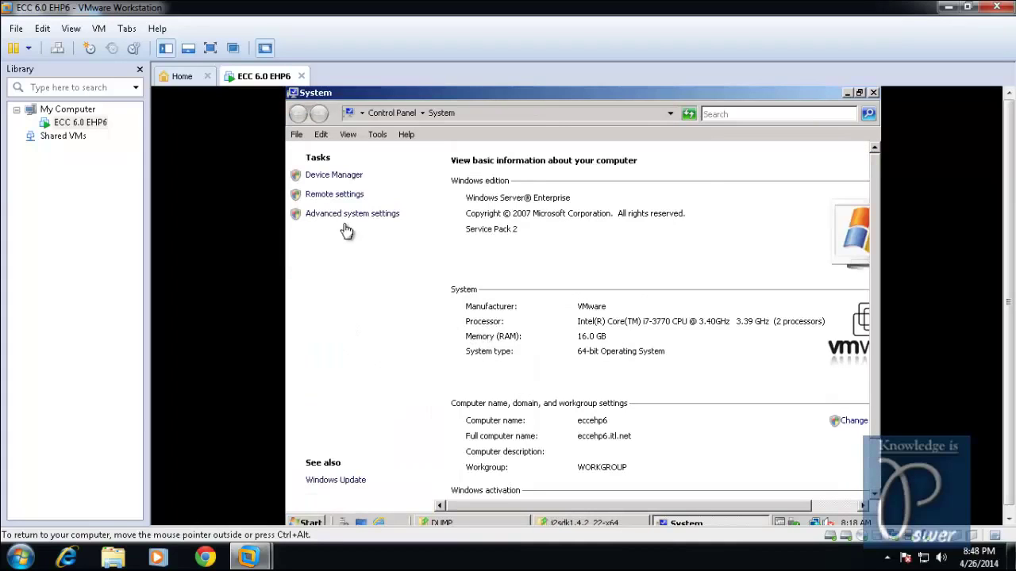
left_click(344, 215)
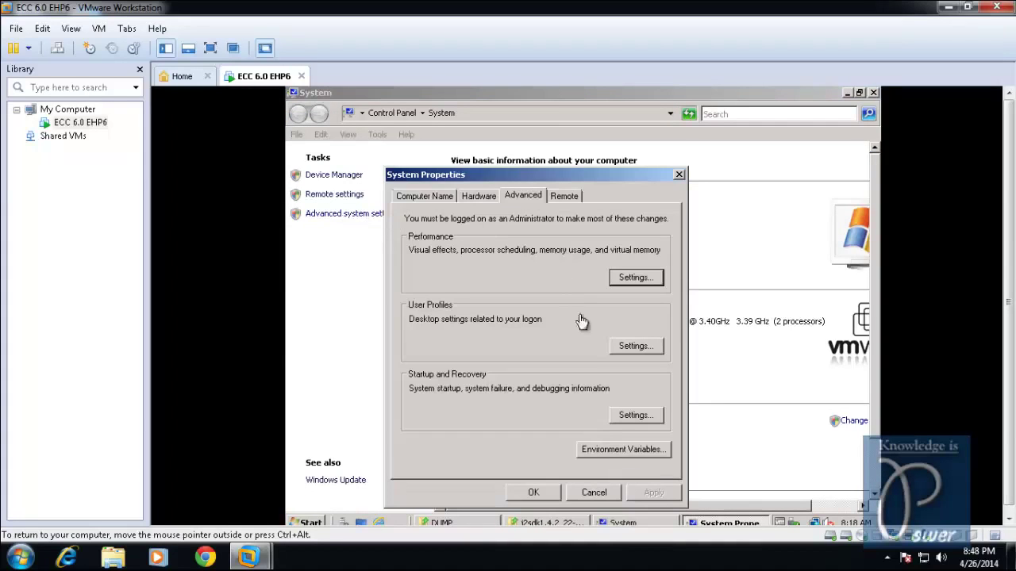
left_click(605, 454)
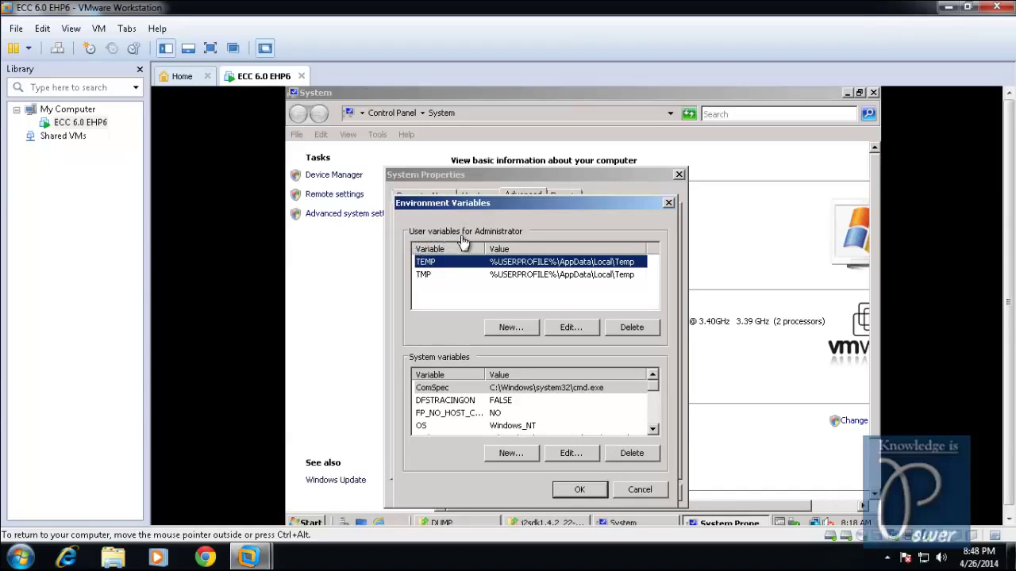
Create a user variable named JAVA_HOME with the value C:\j2sdk1.4.2_22-x64
left_click(509, 327)
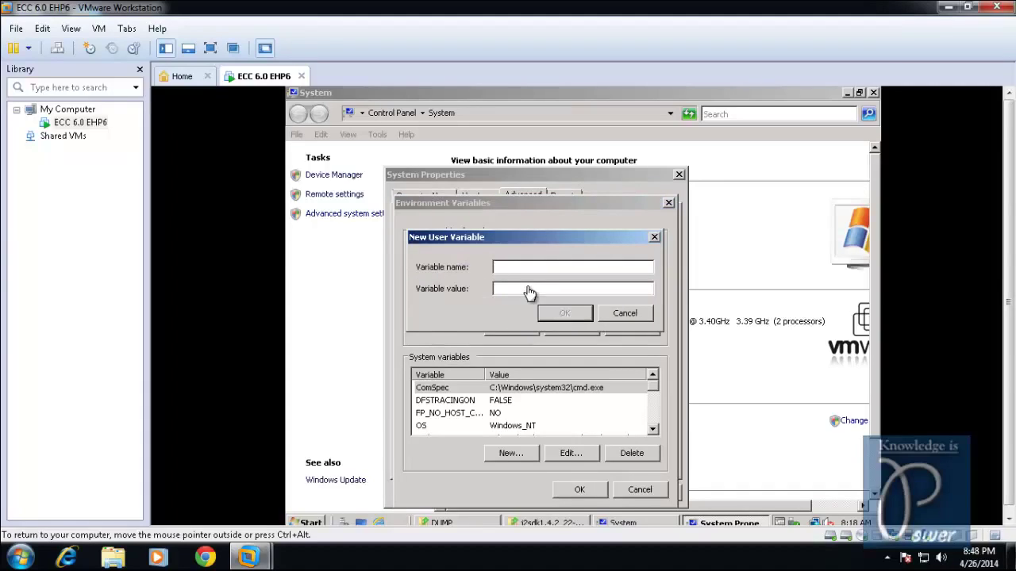
type("VA_HOME")
key("Tab")
type("C:\\j2sdk1.4.2_22-x64")
left_click(567, 315)
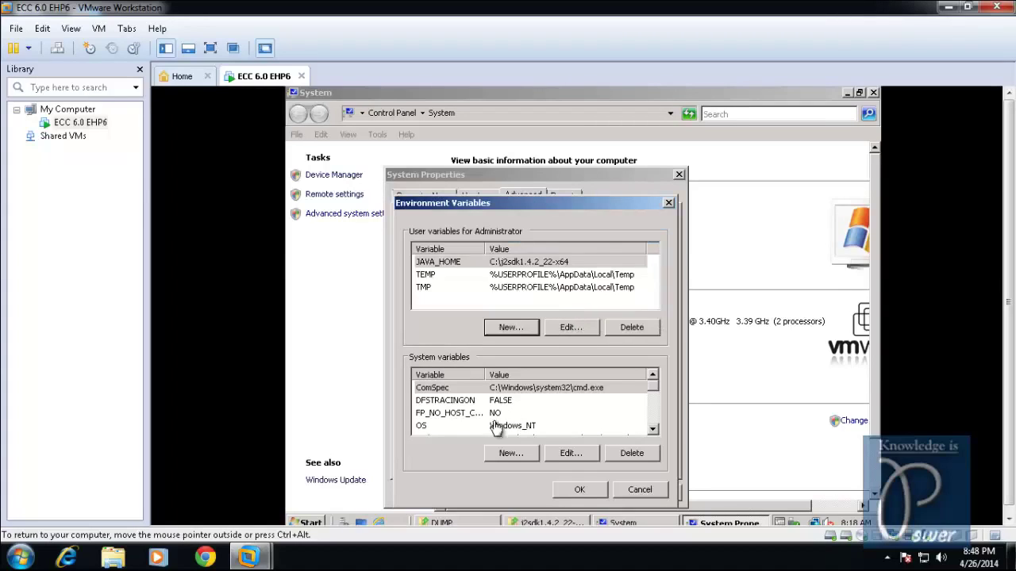
Add C:\j2sdk1.4.2_22-x64\bin; at the beginning of the system variable Path and apply the environment and system property changes
left_click(442, 405)
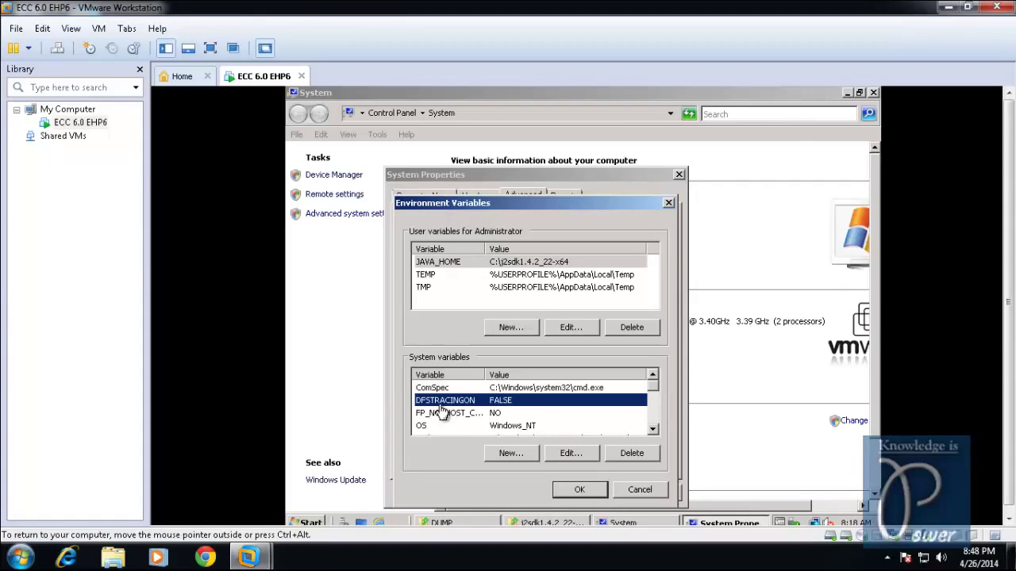
key("p")
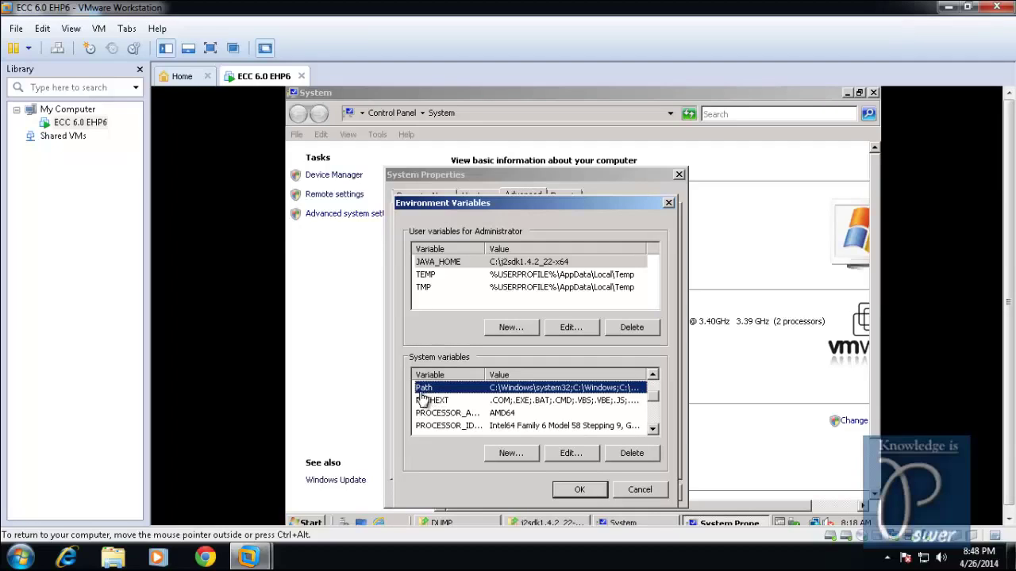
left_click(570, 453)
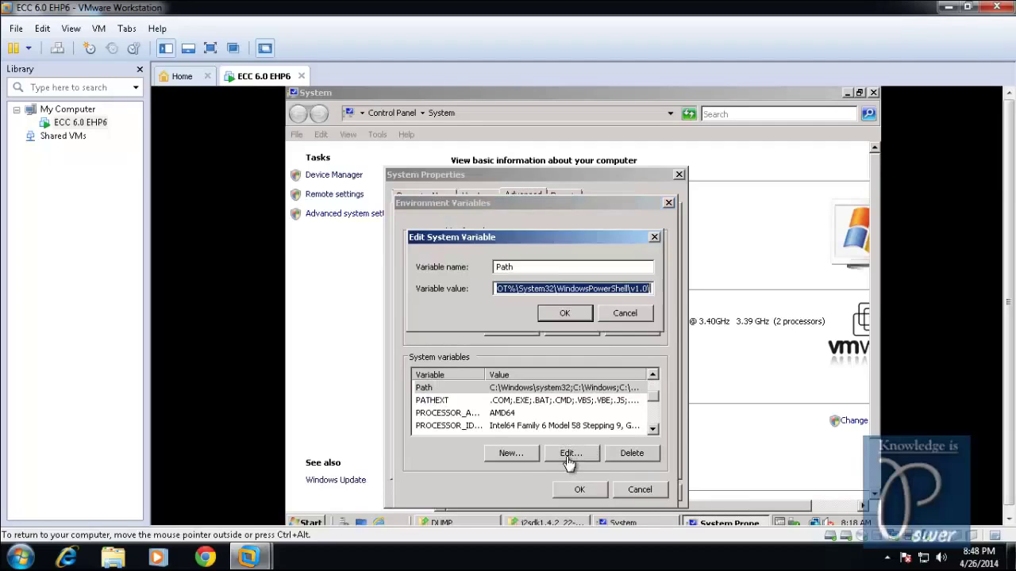
left_click(649, 289)
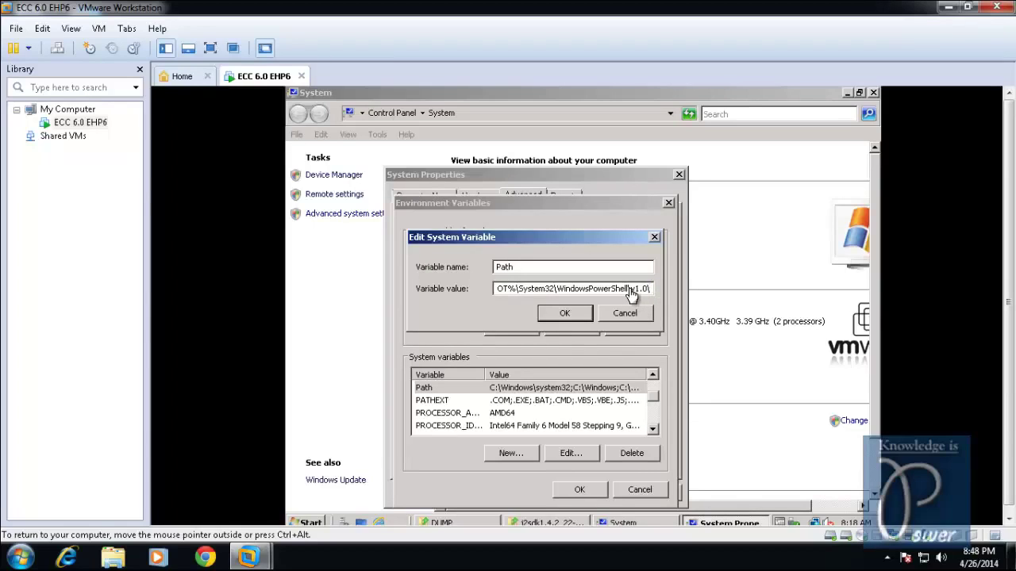
key("Home")
type("C:\\j2sdk1.4.2_22-x64")
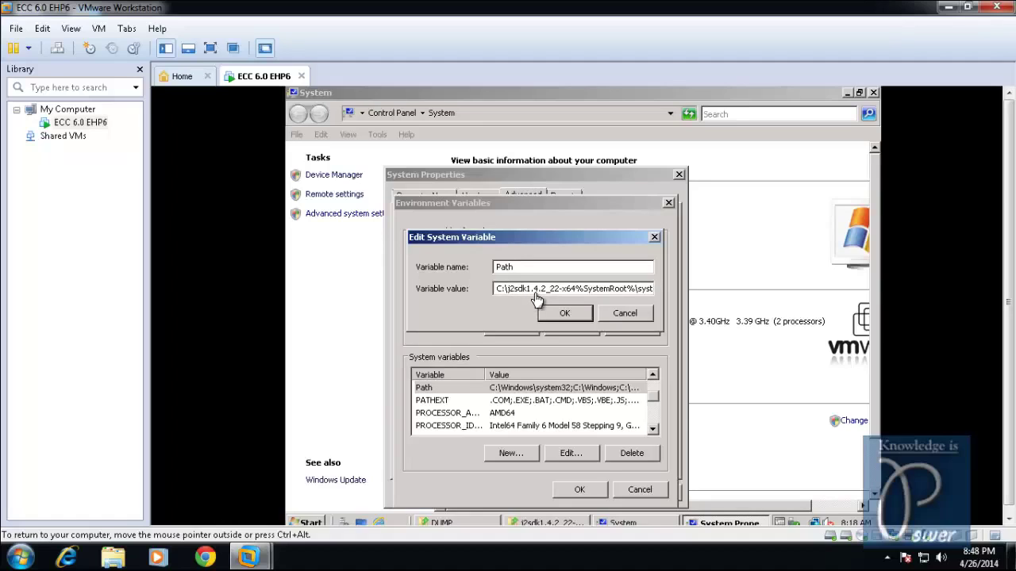
type("\\")
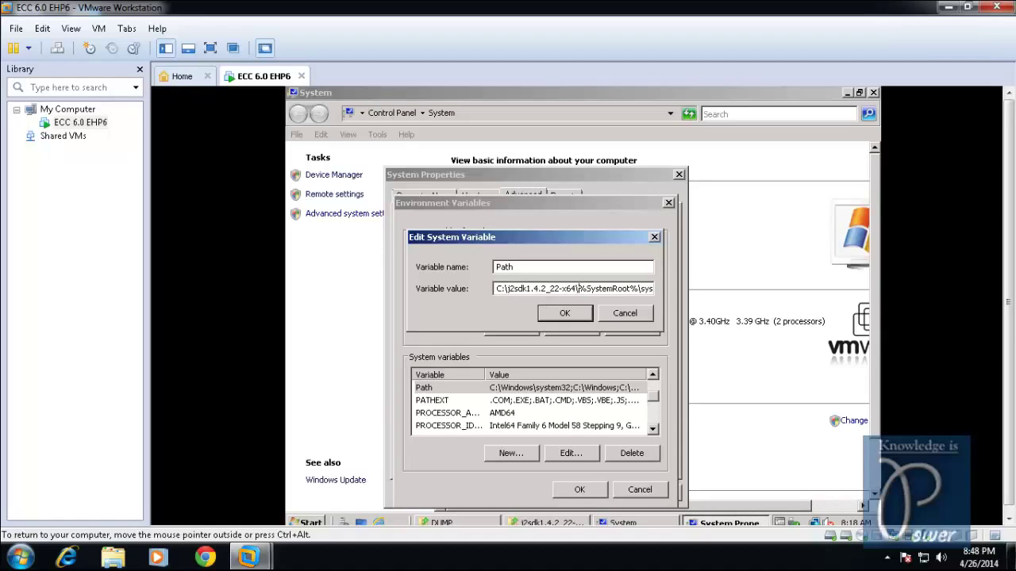
type("bin;")
left_click(563, 315)
left_click(570, 493)
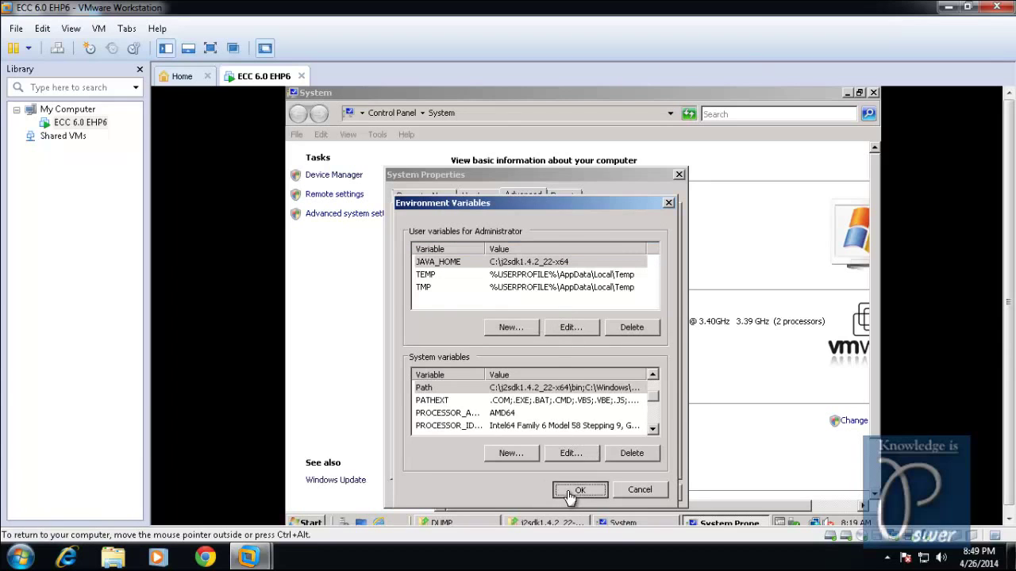
left_click(529, 492)
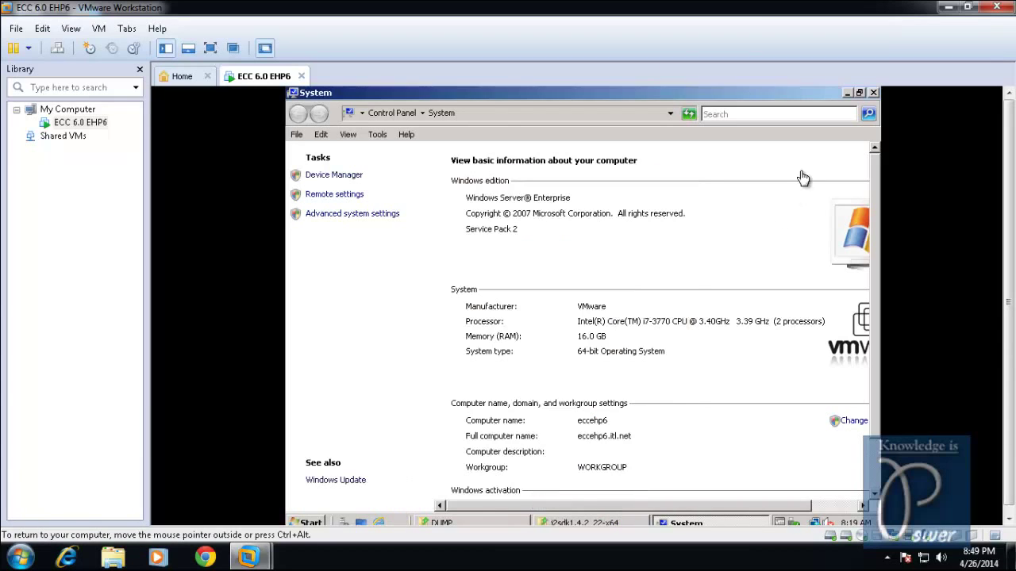
Close the System and j2sdk1.4.2_22-x64 windows and minimize the DUMP folder window
left_click(873, 93)
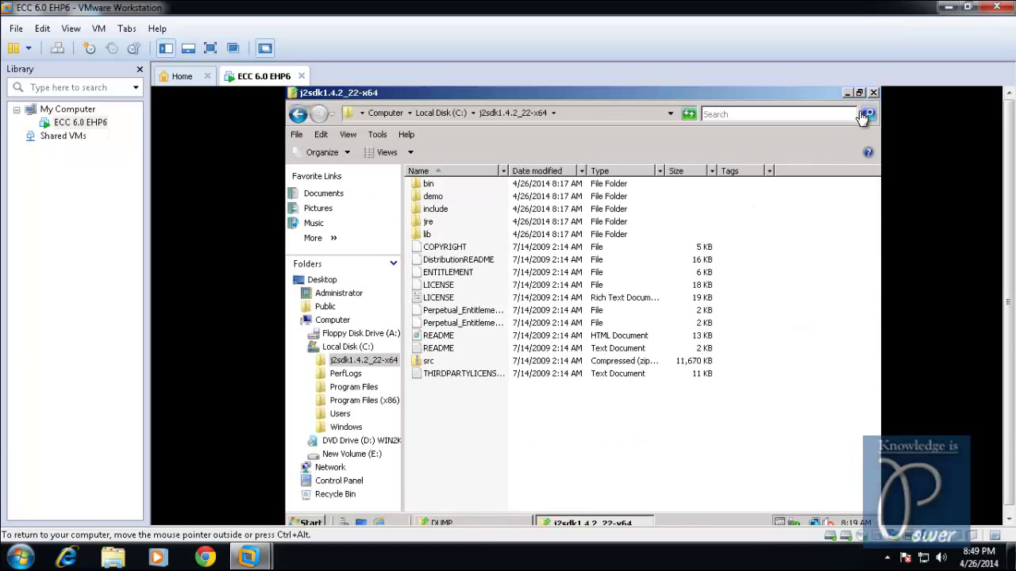
left_click(873, 92)
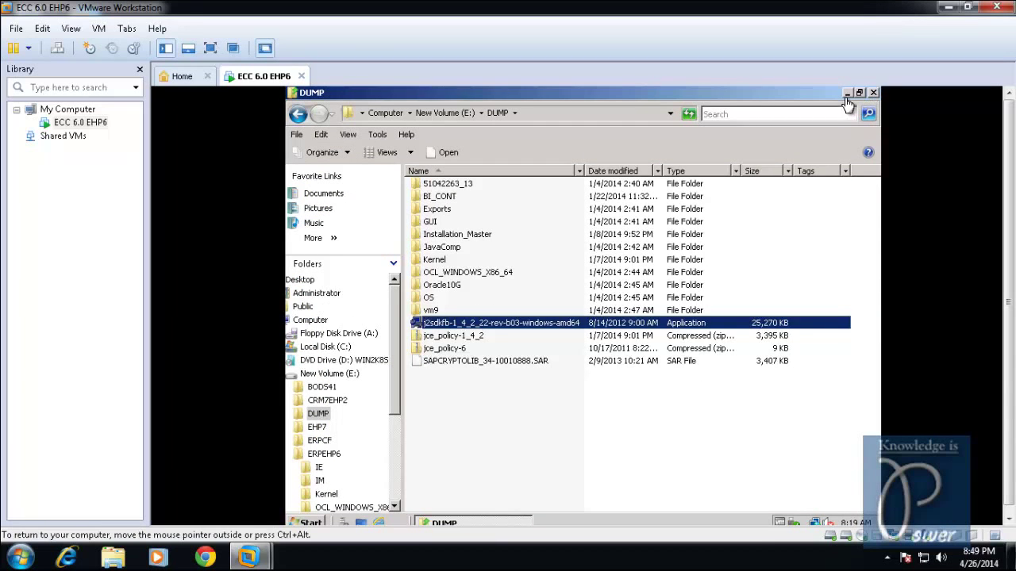
left_click(847, 94)
Check the Java setup in a Command Prompt by running java, javac and java -version, and exit the prompt
left_click(310, 523)
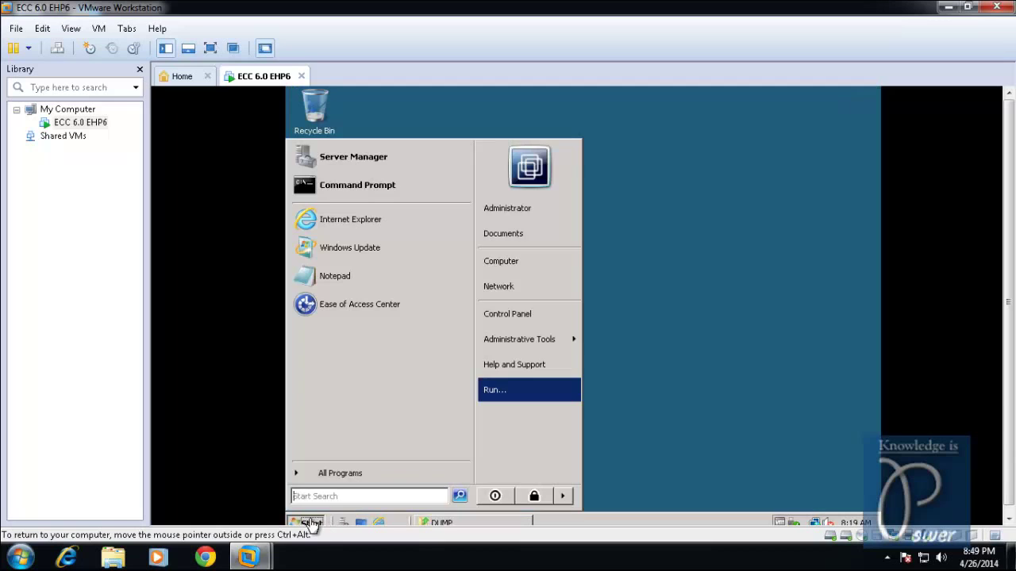
left_click(370, 186)
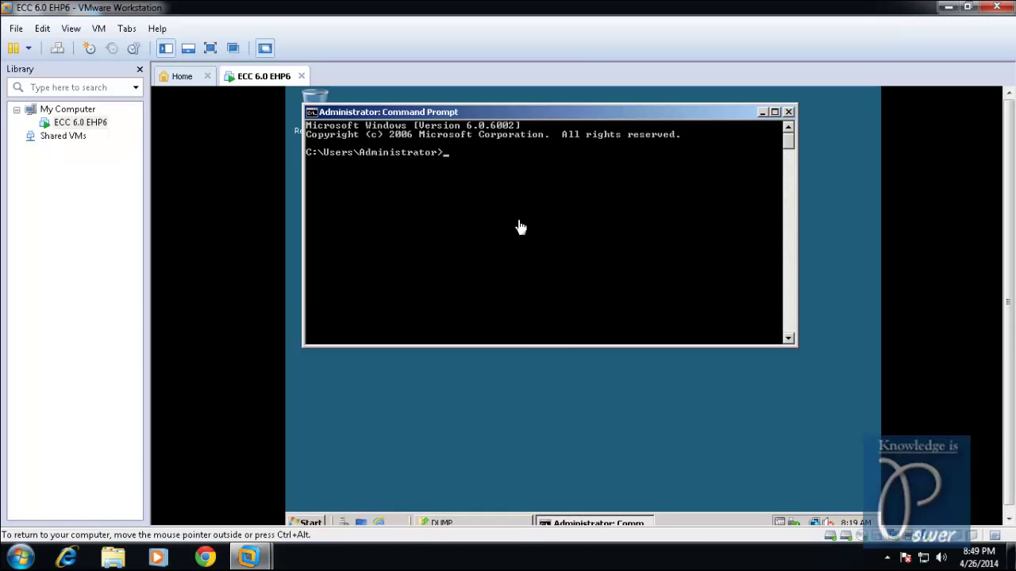
type("java")
key("Return")
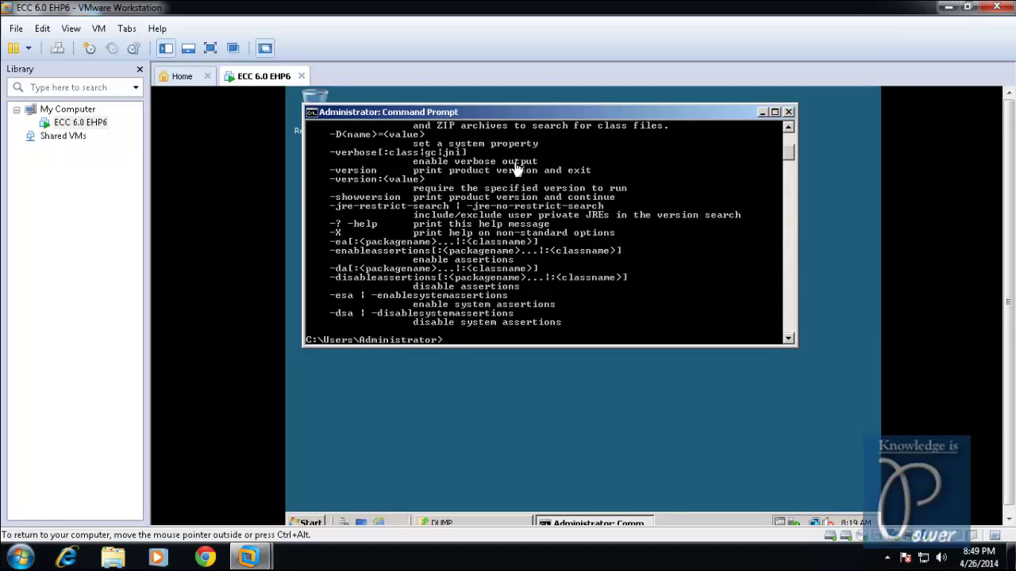
type("avac")
key("Return")
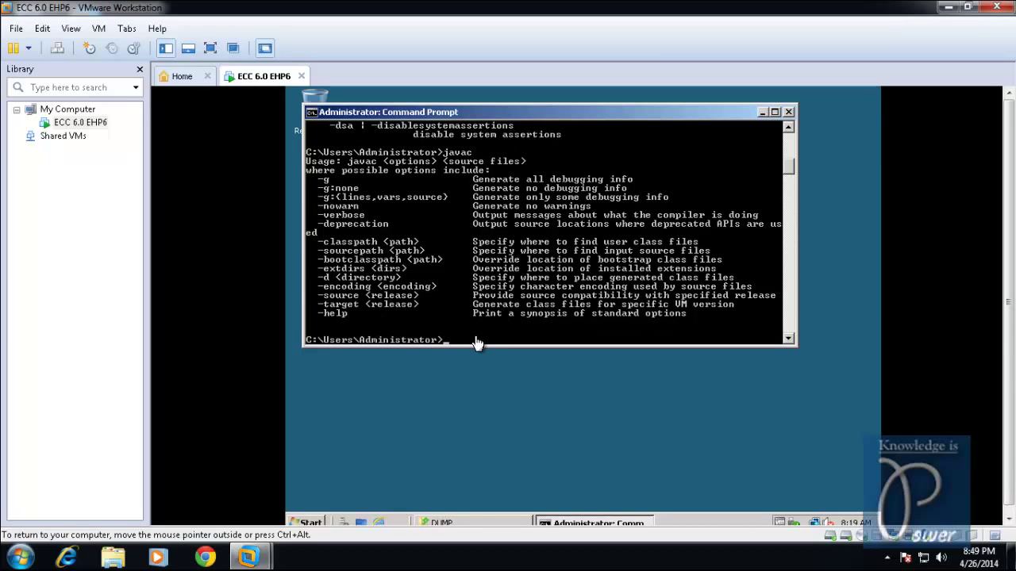
type("java -version")
key("Return")
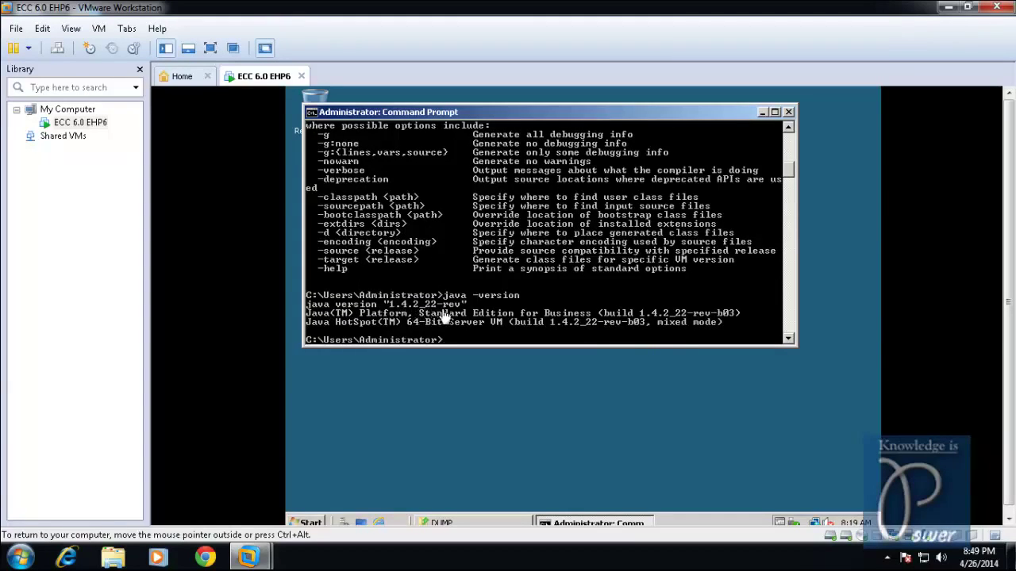
left_click(509, 348)
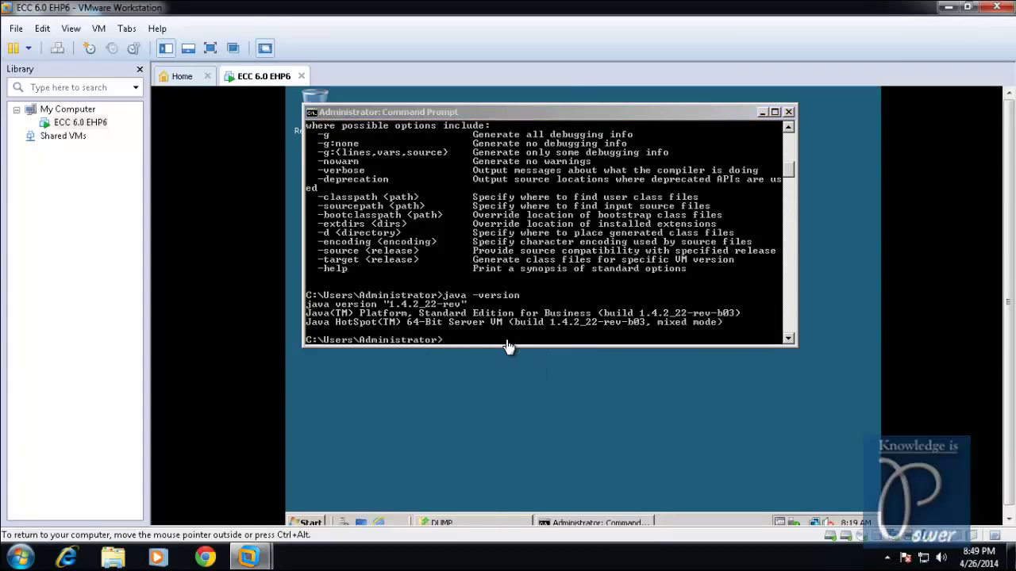
left_click(509, 346)
type("exit")
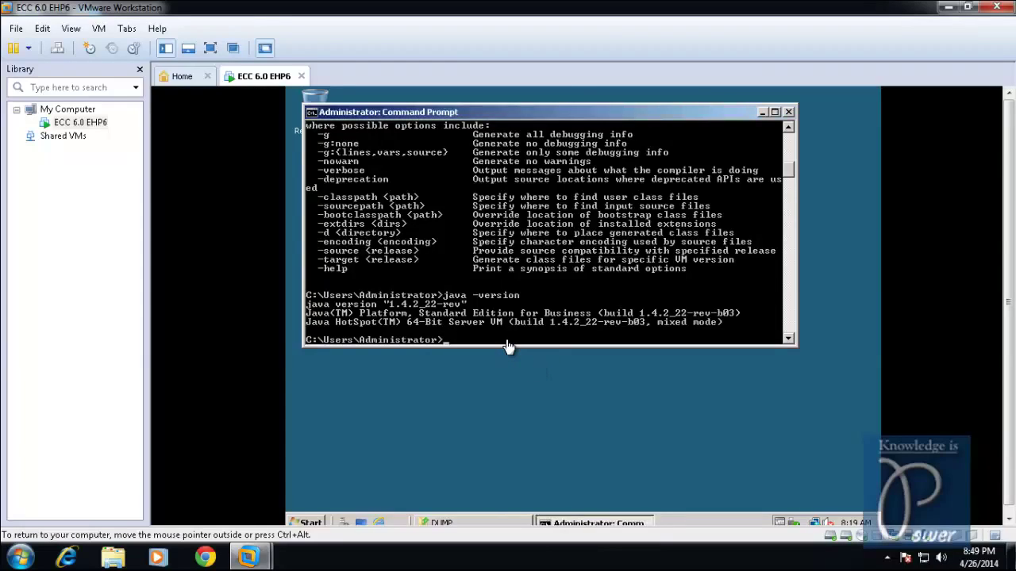
key("Return")
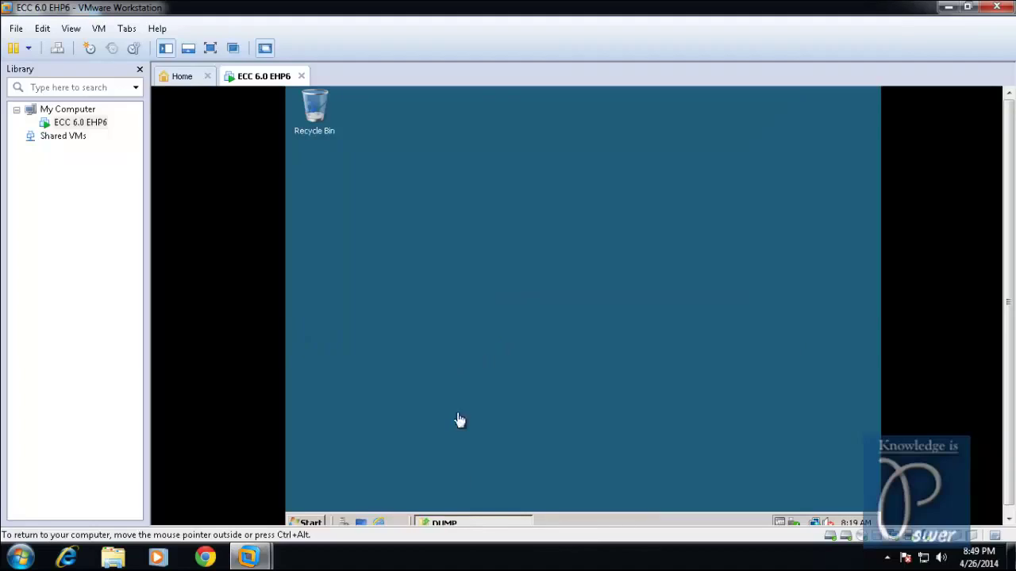
left_click(458, 529)
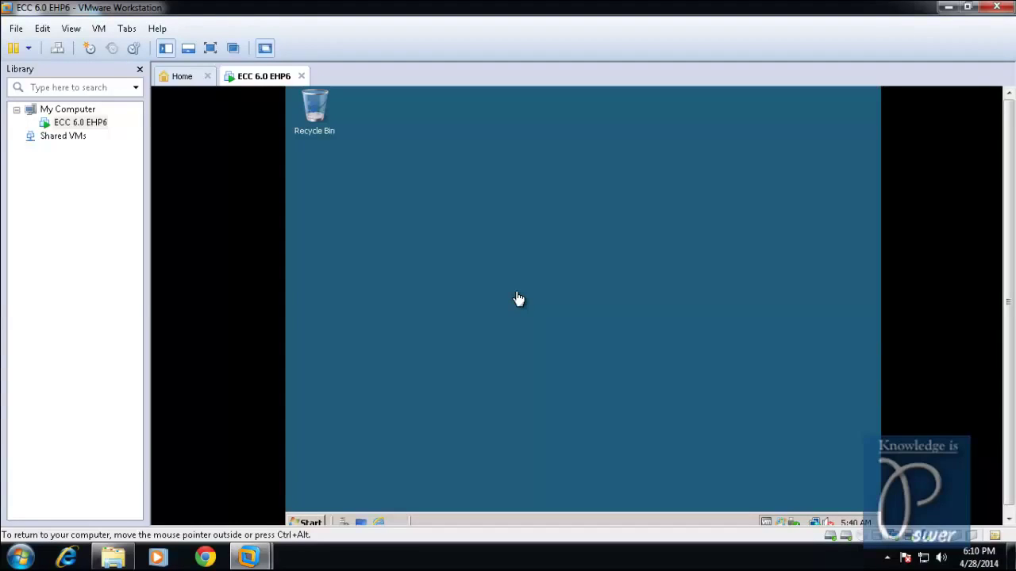
left_click(311, 523)
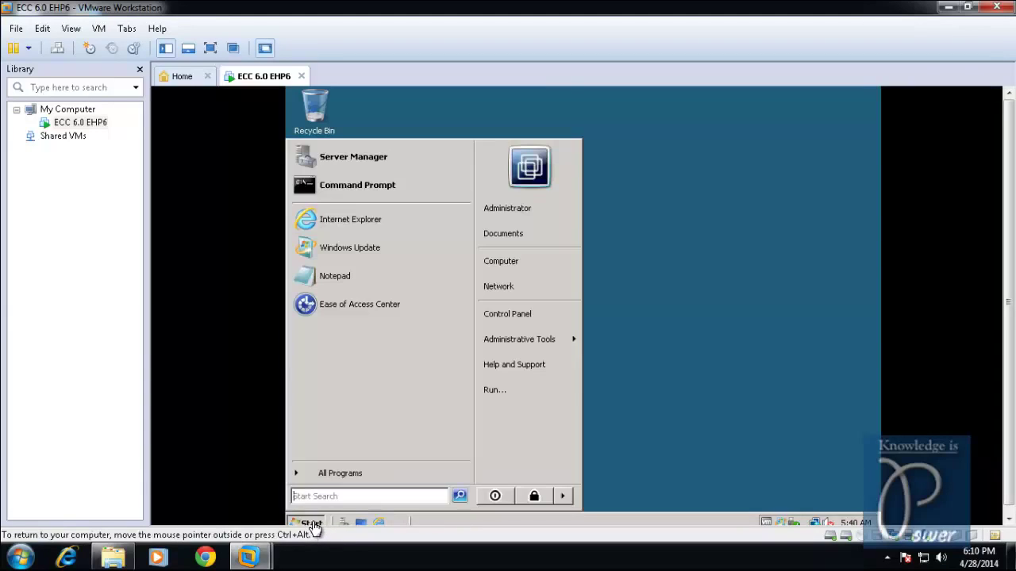
left_click(630, 449)
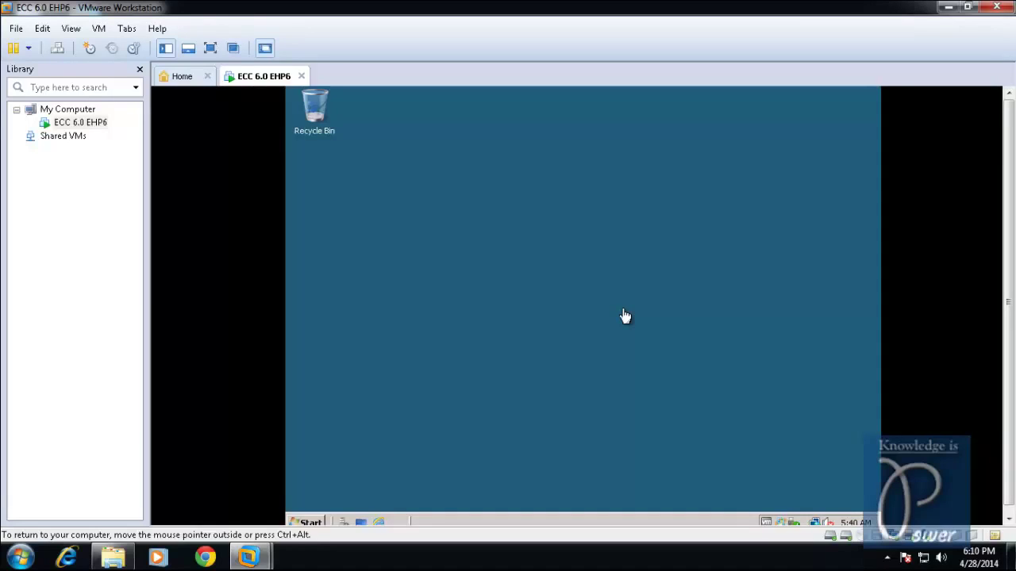
Switch the virtual machine to full screen and open the O11G folder on New Volume (E:)
key("ctrl+alt+Return")
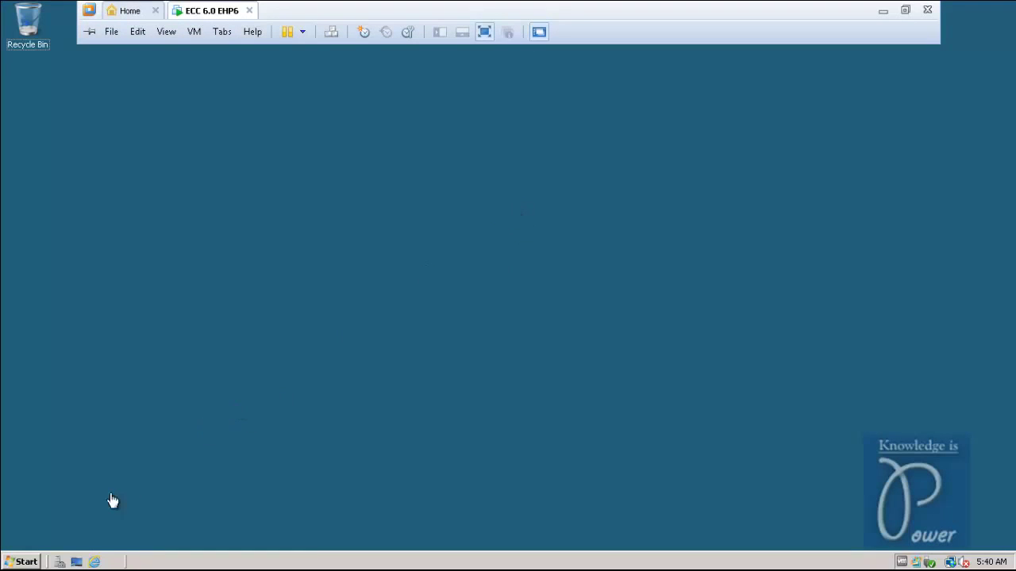
left_click(23, 561)
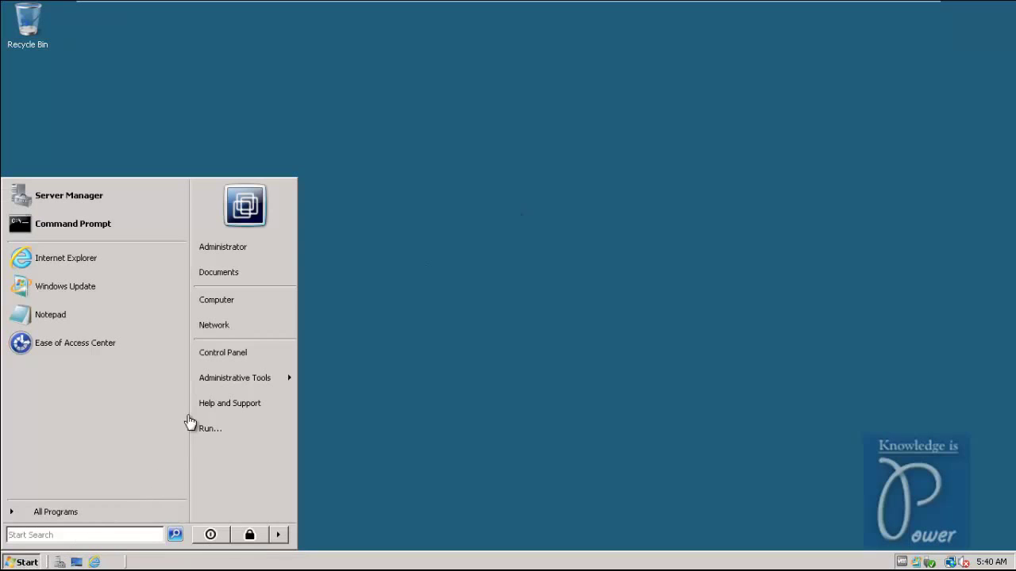
left_click(221, 302)
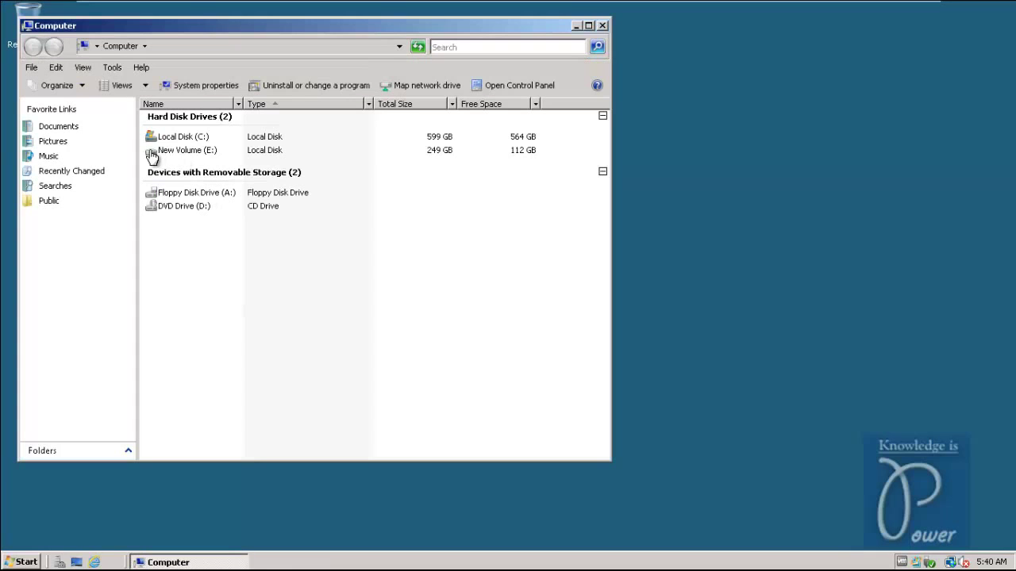
left_click(153, 155)
double_click(152, 155)
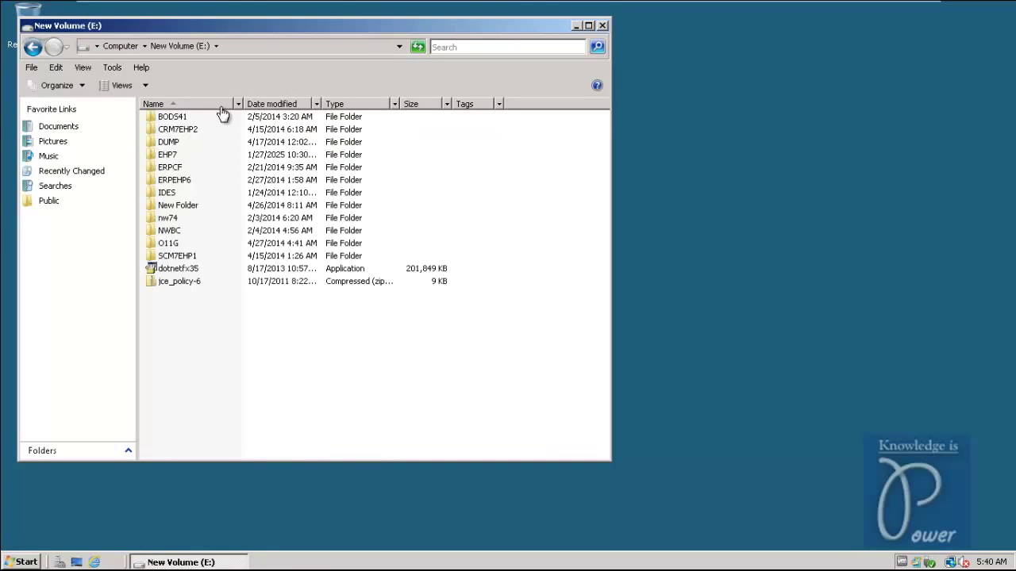
double_click(150, 244)
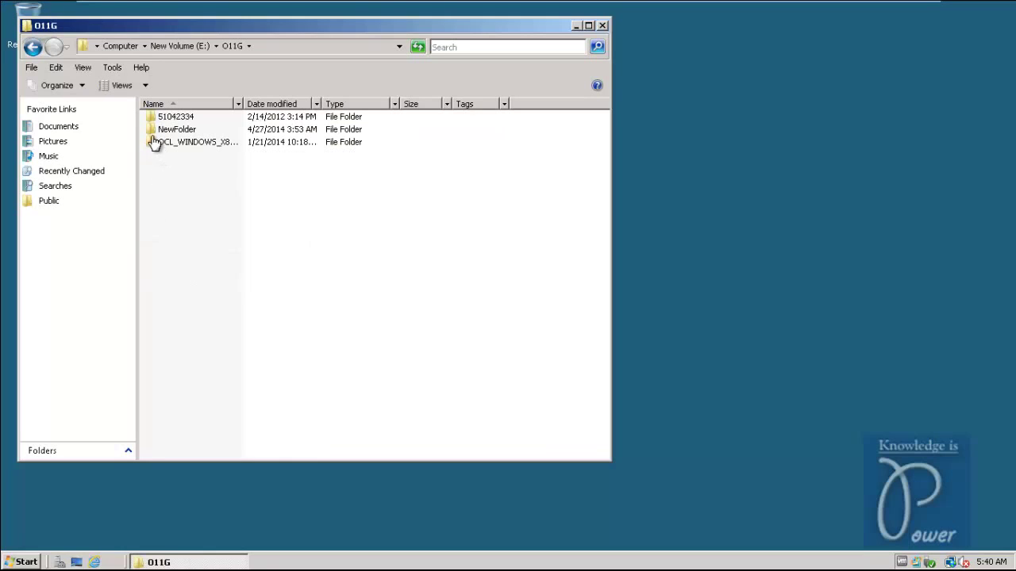
Open the SAP folder under NewFolder\51042334\database inside O11G
left_click(154, 135)
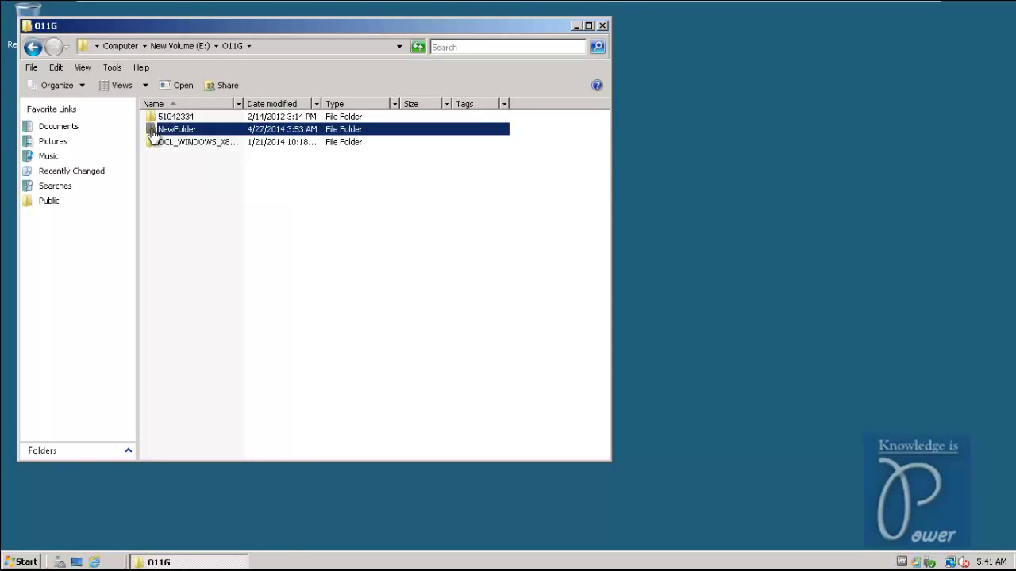
double_click(153, 131)
left_click(150, 123)
double_click(151, 121)
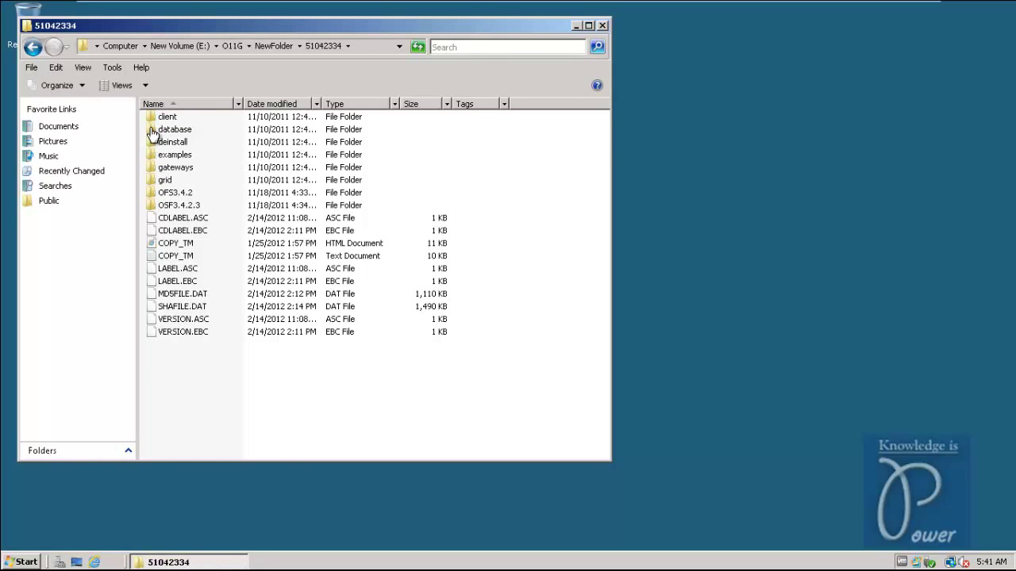
double_click(153, 132)
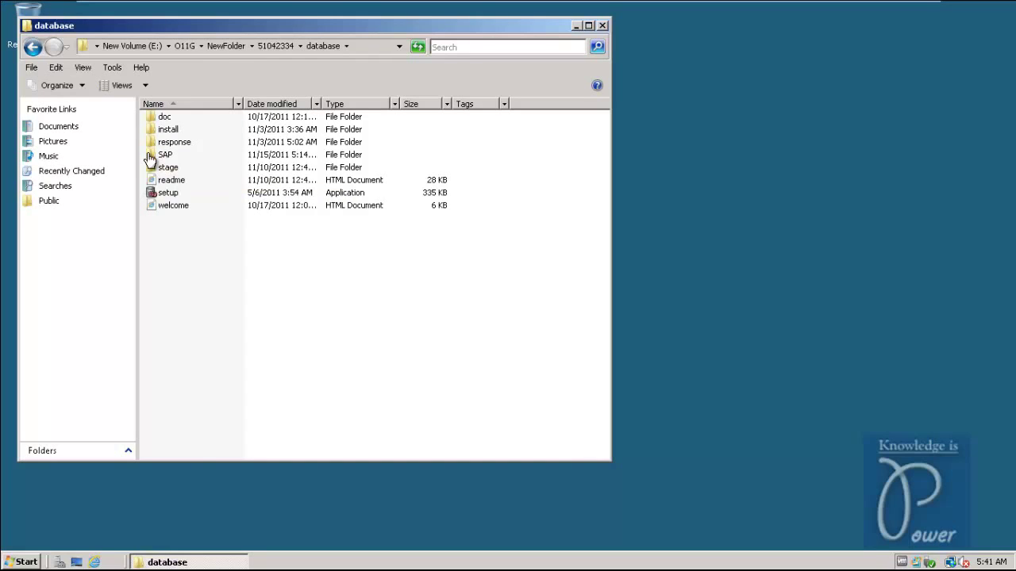
double_click(151, 156)
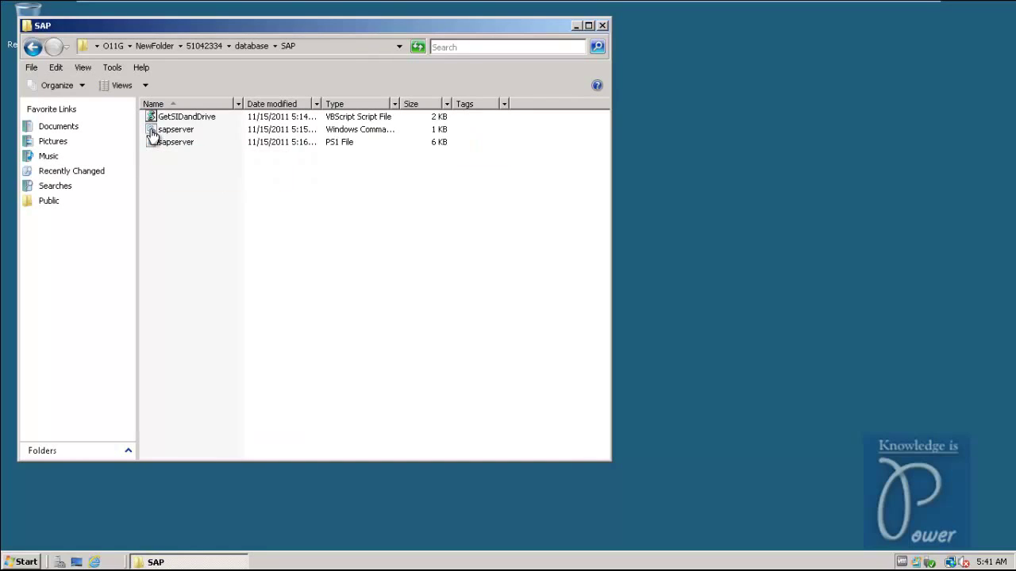
Run the sapserver Windows Command Script, accepting the default drive C: and entering E6D as the SID
left_click(153, 132)
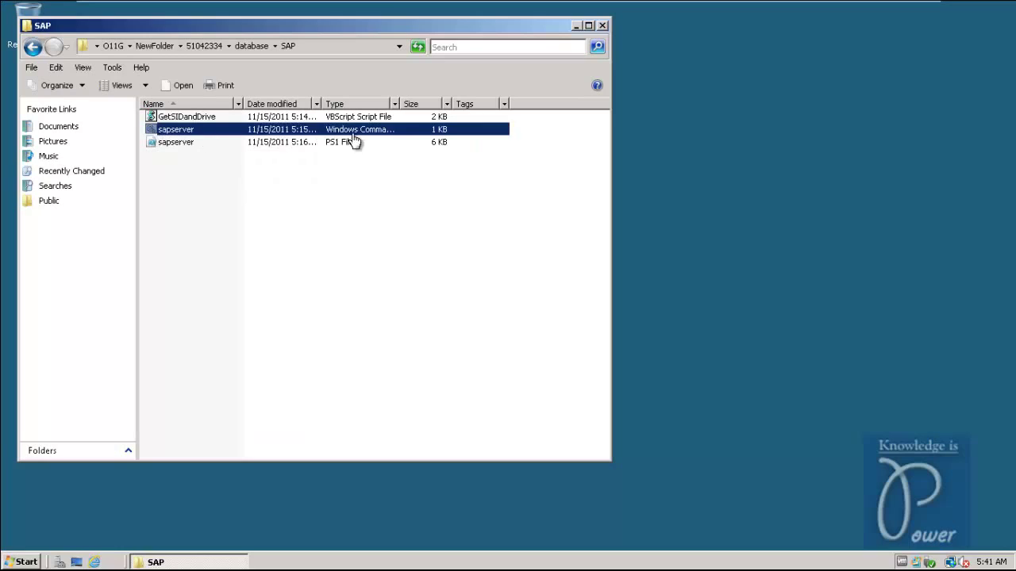
double_click(402, 106)
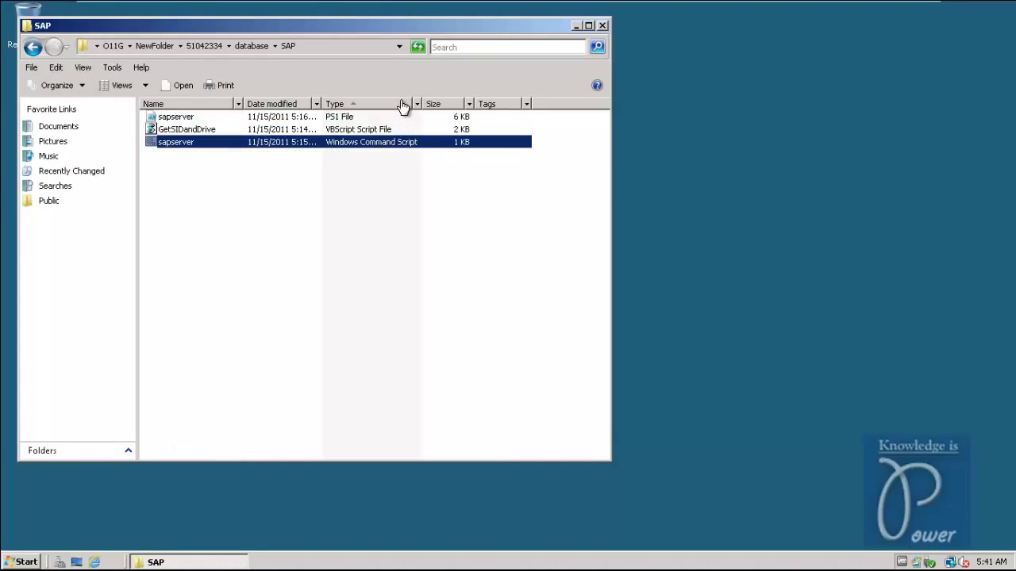
double_click(174, 148)
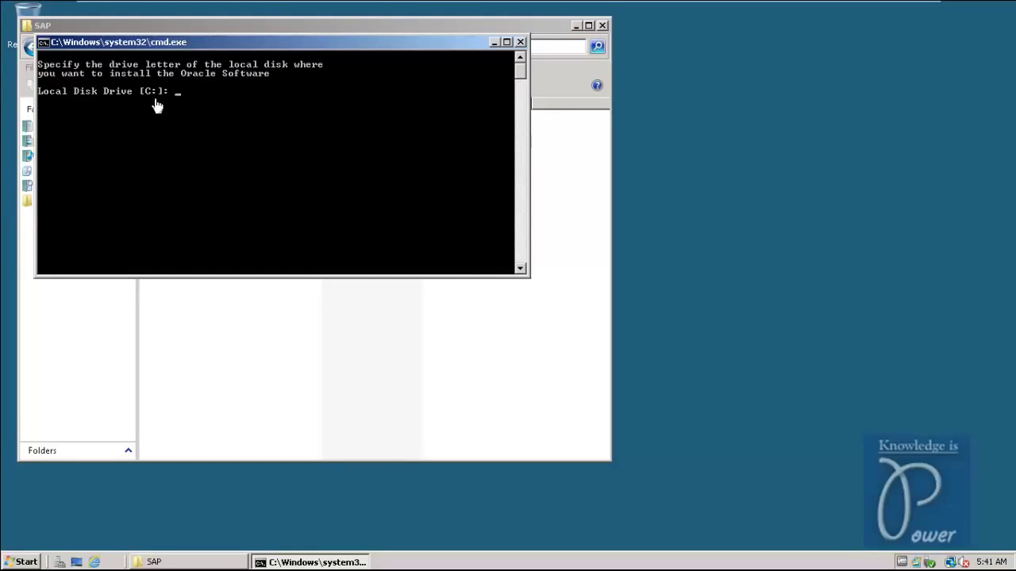
key("Return")
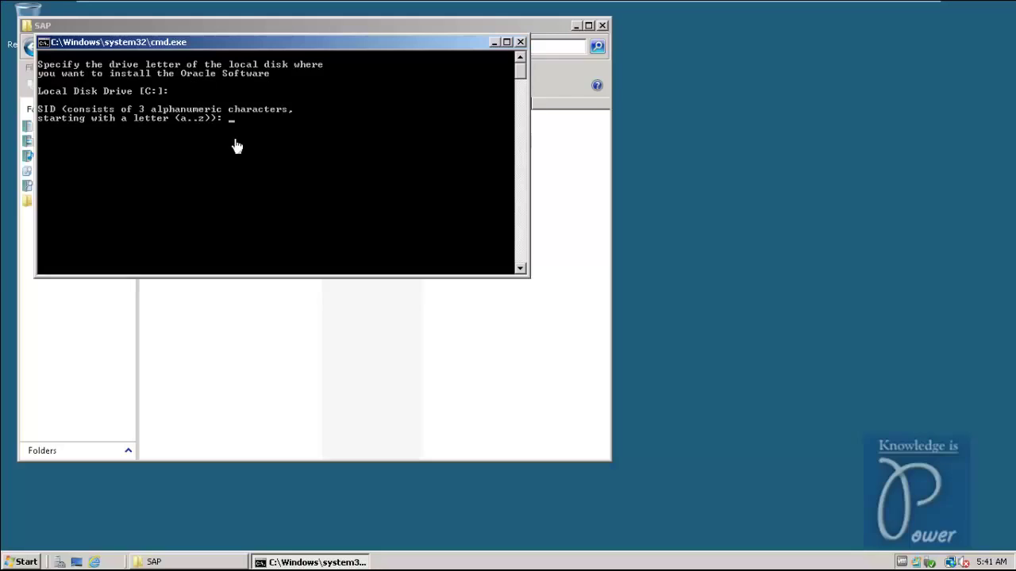
type("E6D")
key("Return")
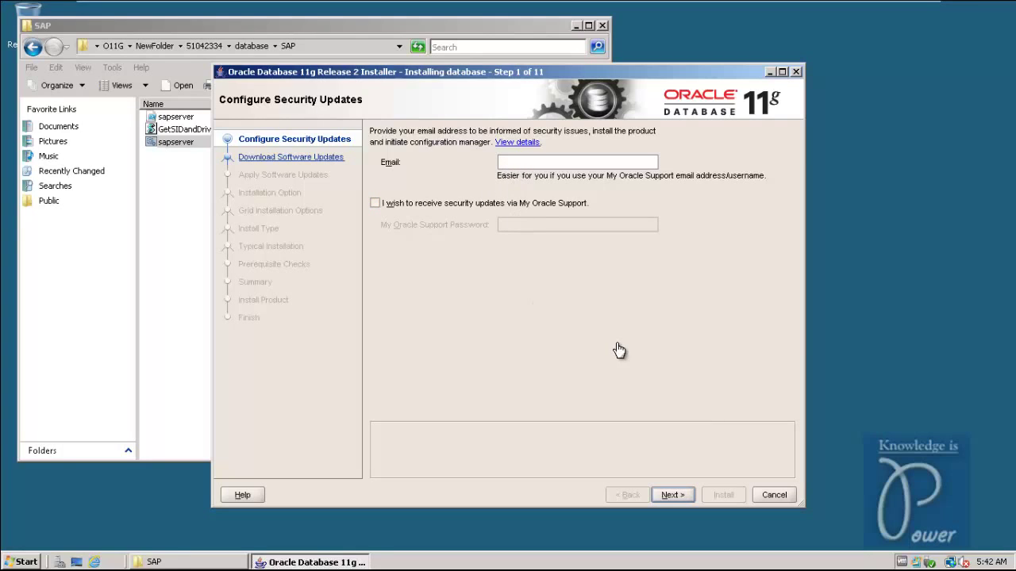
Continue the Oracle installer without an email address, agree to remain uninformed of security issues, and skip software updates
left_click(669, 497)
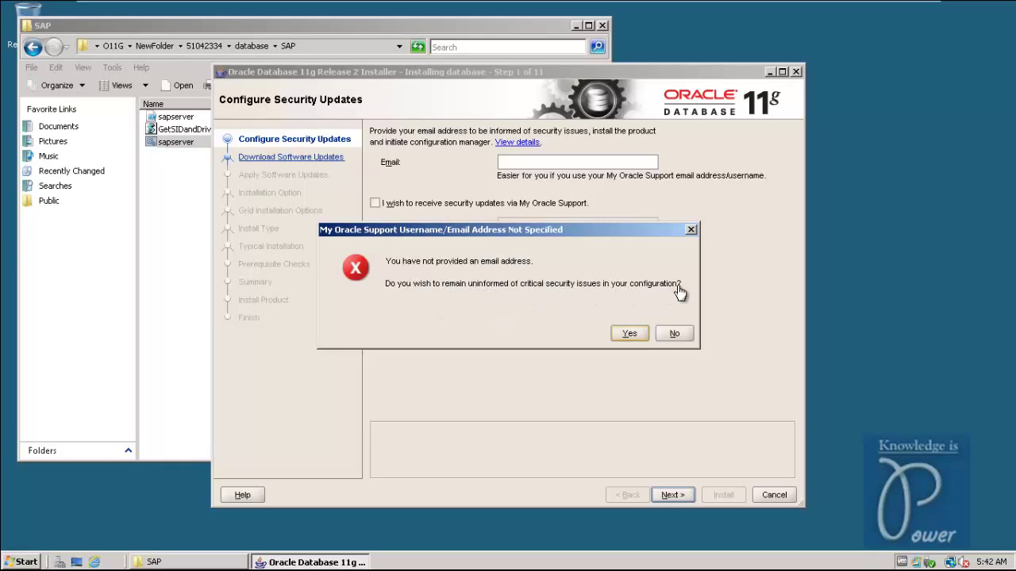
left_click(629, 335)
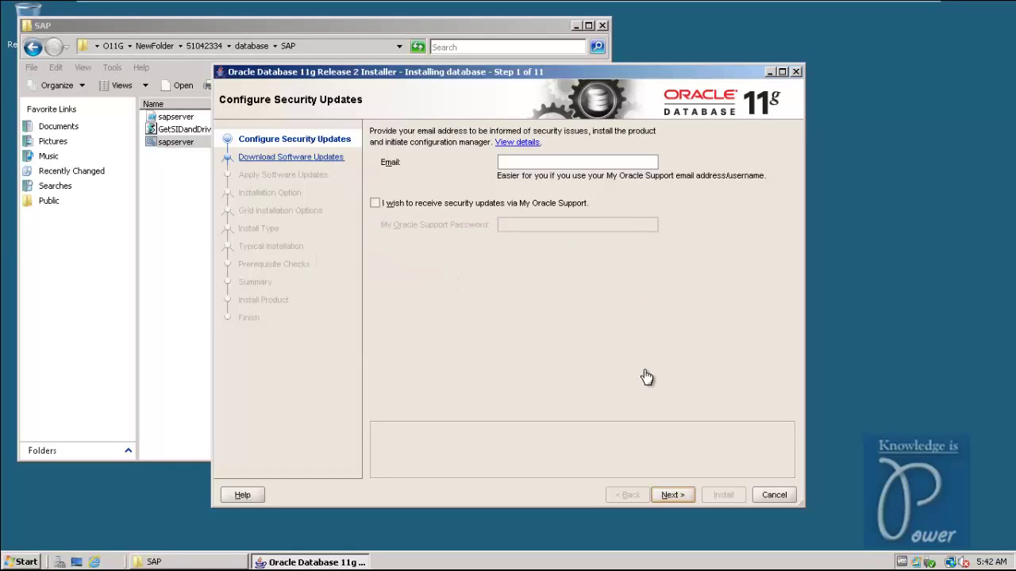
left_click(671, 495)
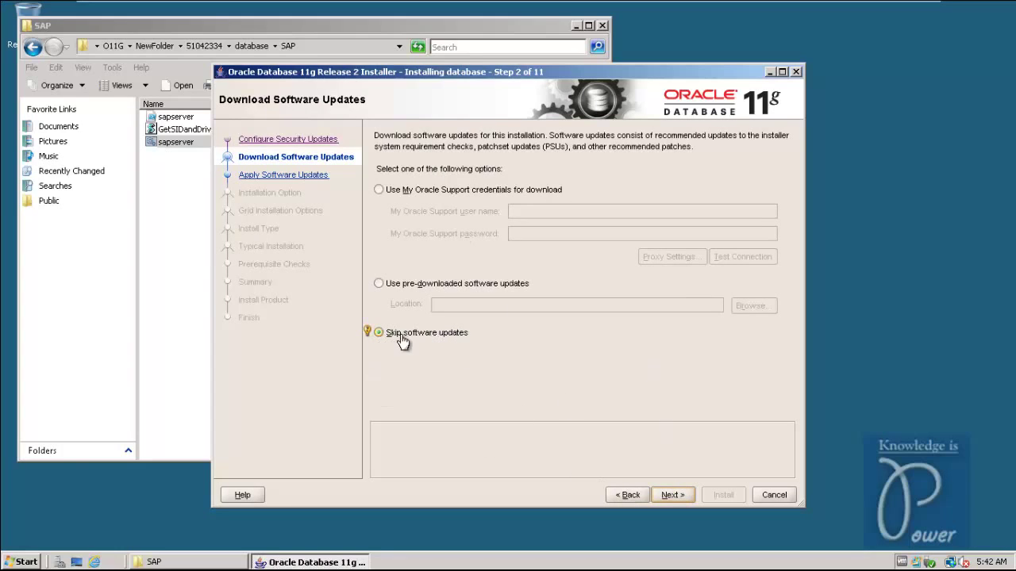
left_click(674, 496)
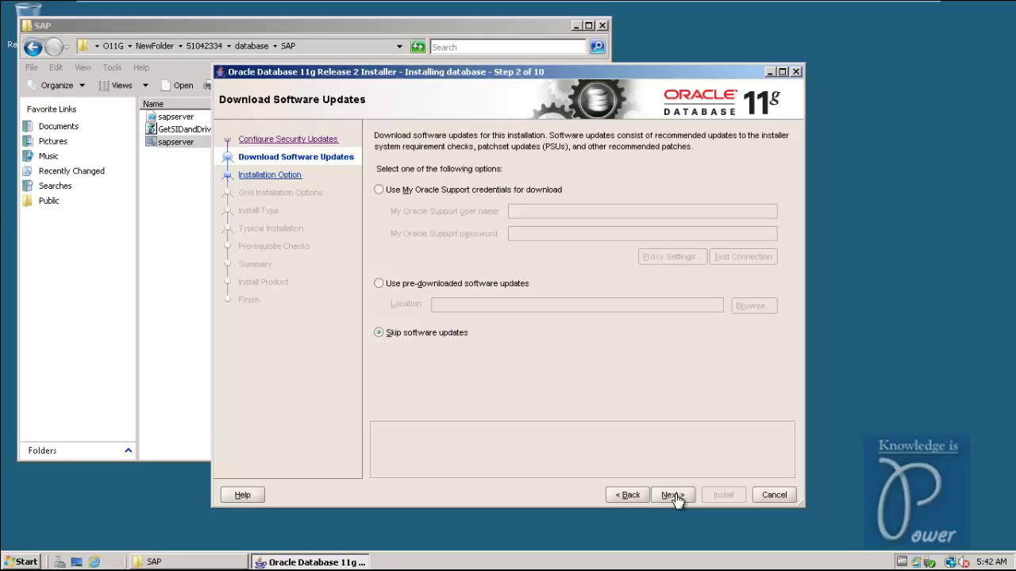
left_click(674, 495)
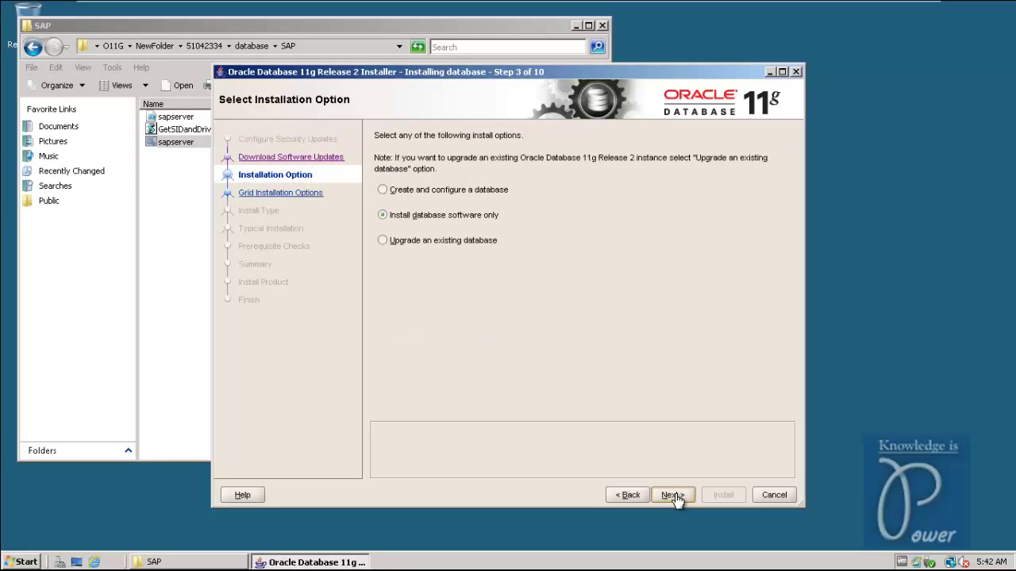
Choose to install the database software only, as a single instance database installation
left_click(397, 222)
left_click(672, 495)
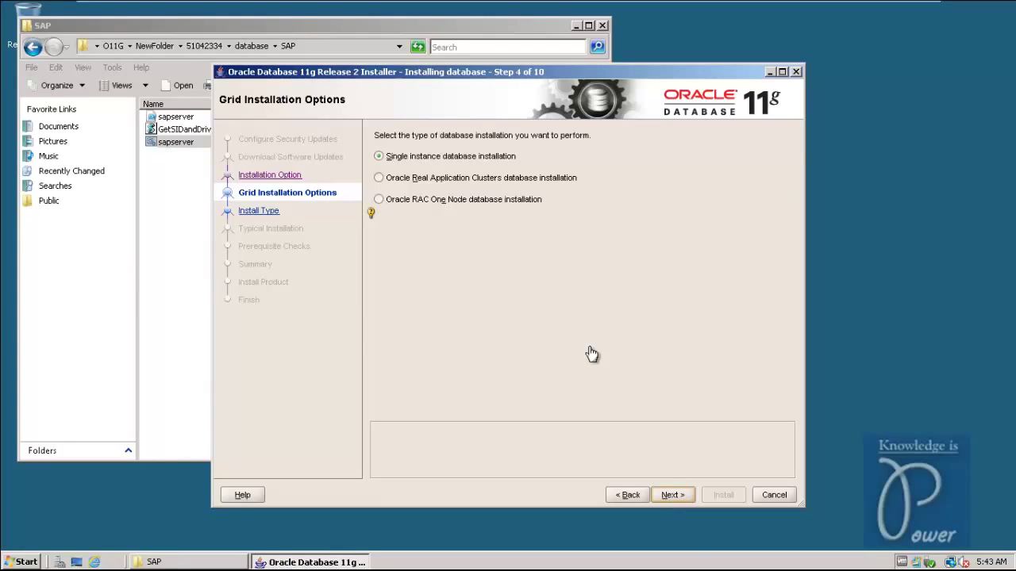
left_click(391, 160)
left_click(671, 496)
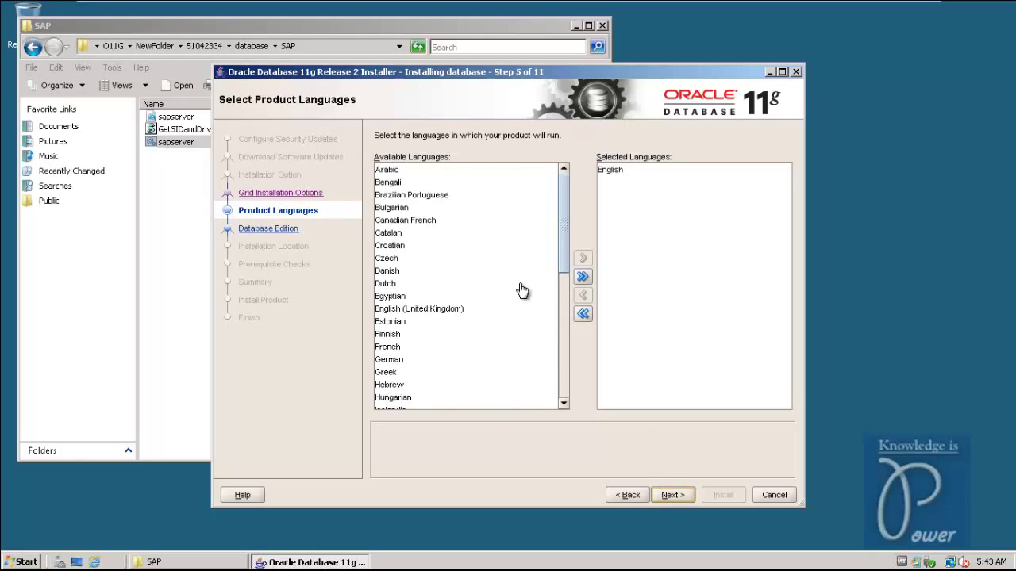
Accept English, Enterprise Edition, Oracle base C:\oracle and software location C:\oracle\E6D\11203, and start the installation
left_click(667, 497)
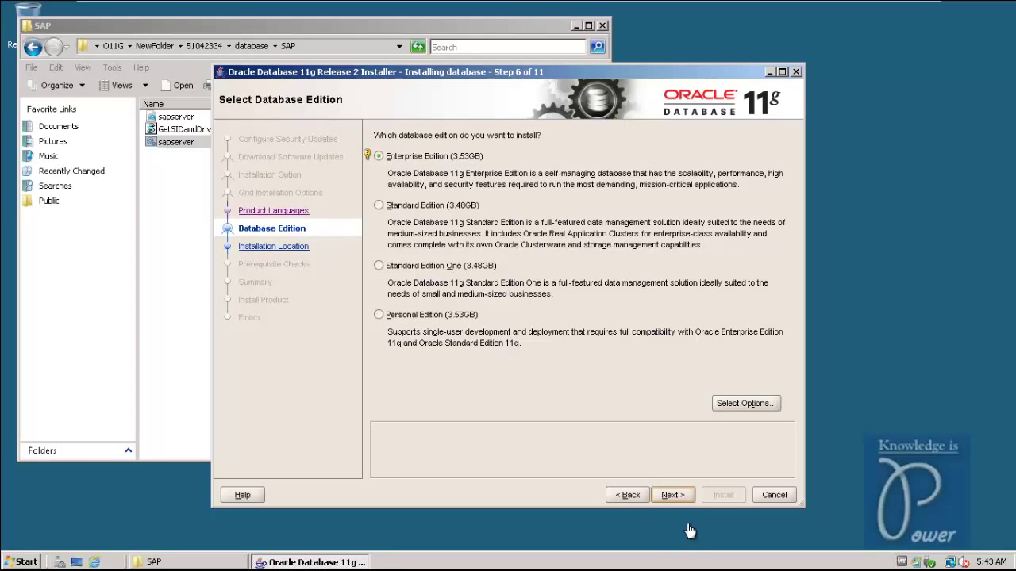
left_click(671, 496)
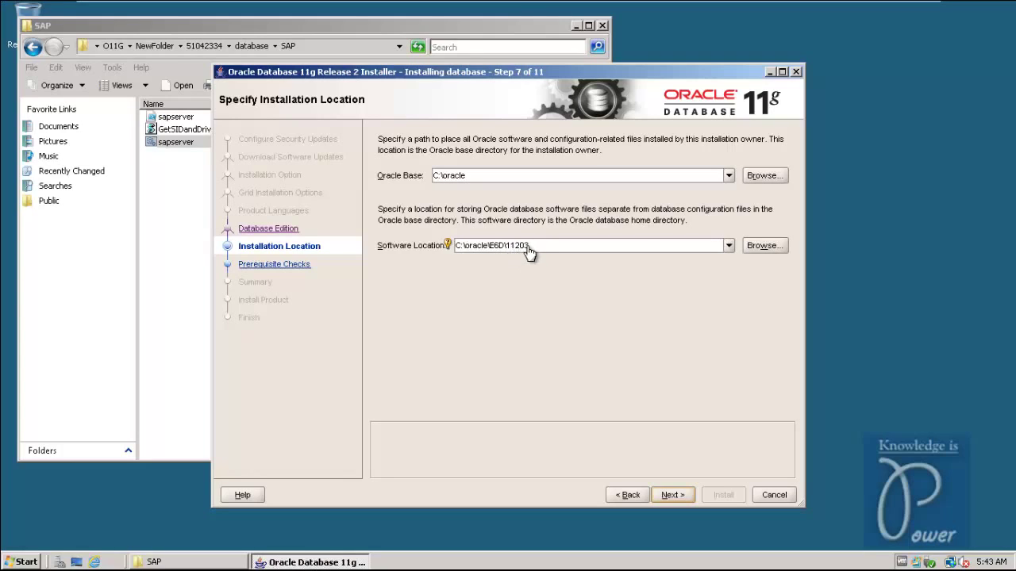
left_click(673, 500)
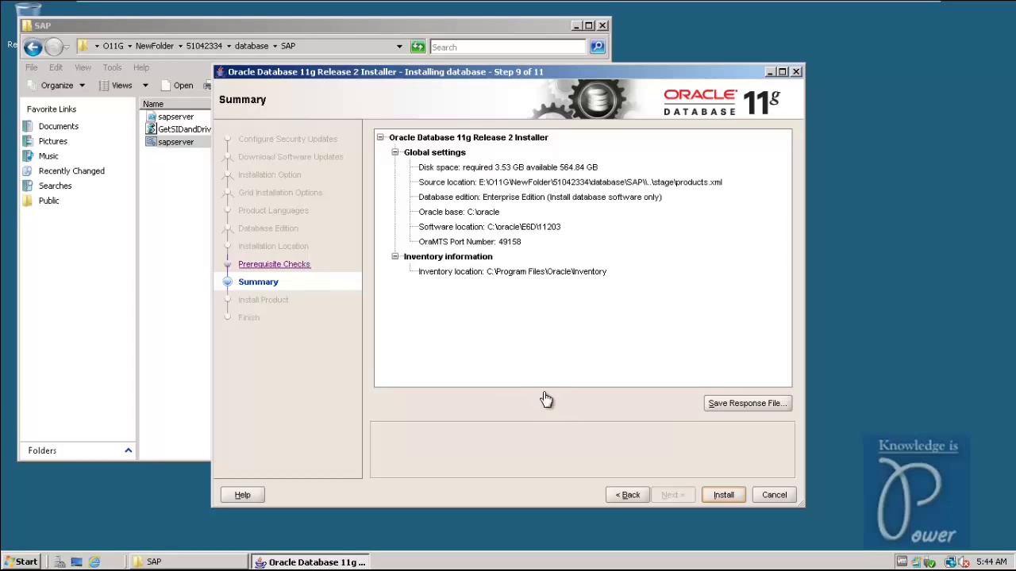
left_click(723, 495)
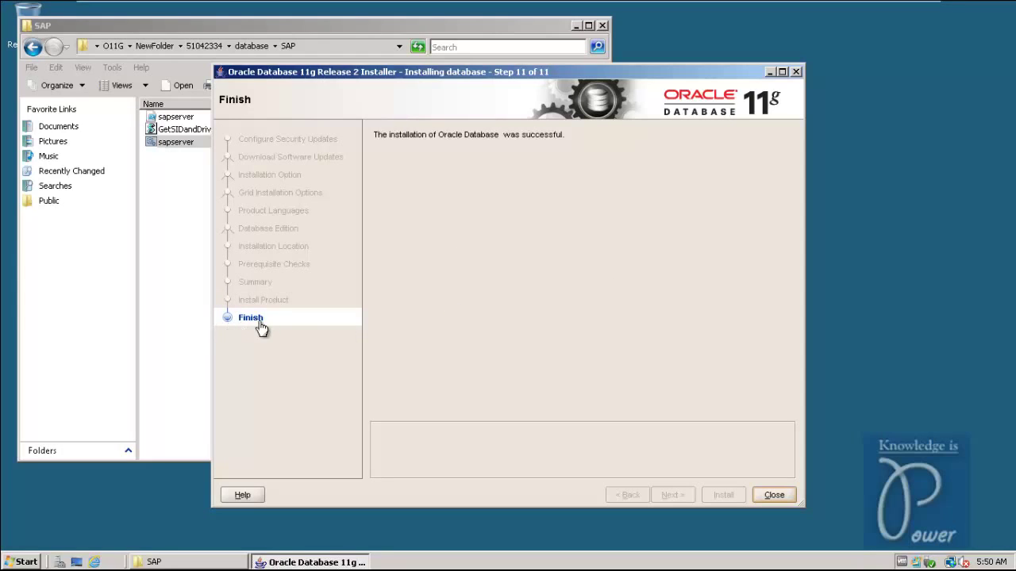
Close the finished Oracle installer and the SAP folder window, and minimize the remote desktop session
left_click(773, 496)
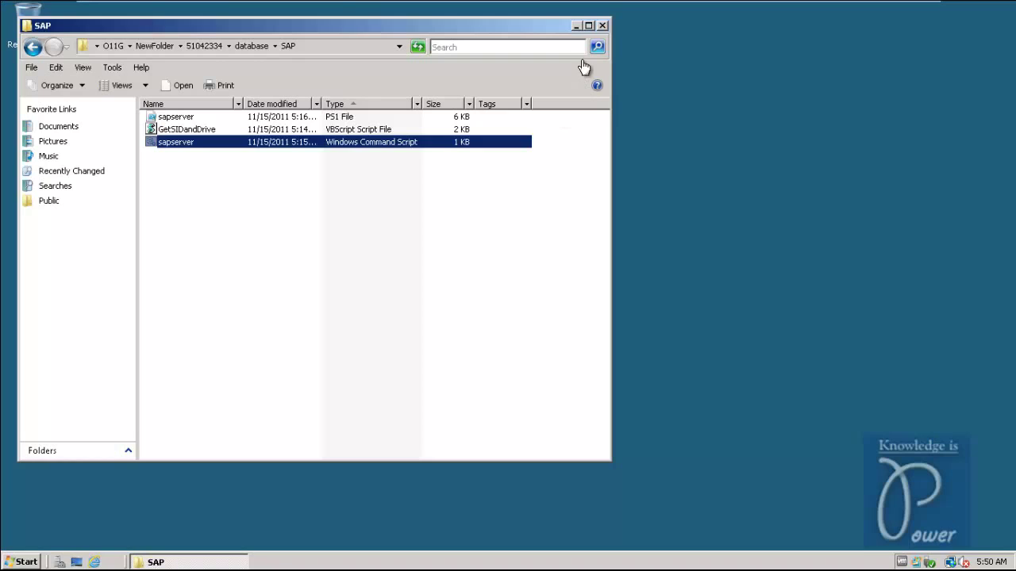
left_click(602, 25)
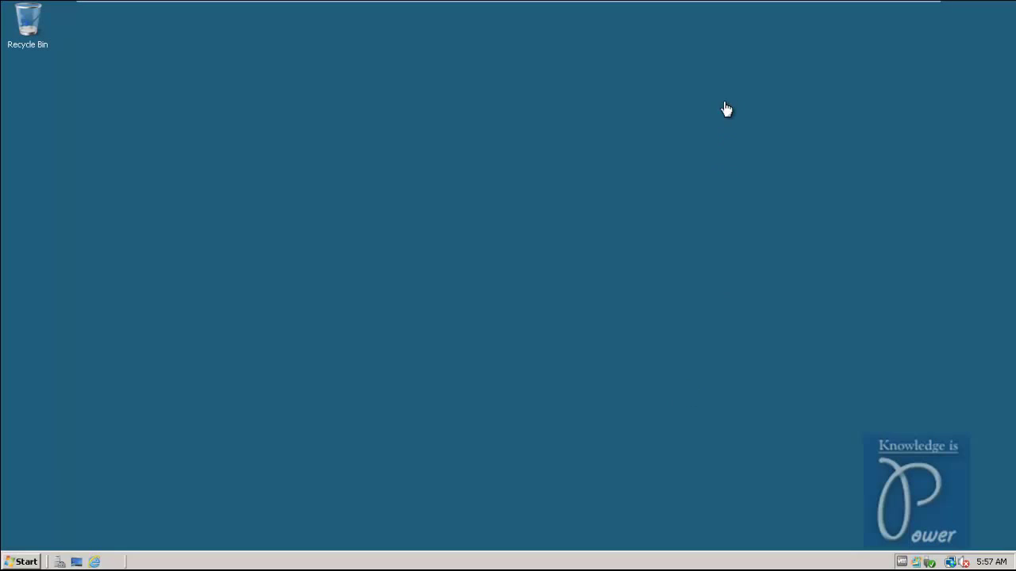
mouse_move(754, 4)
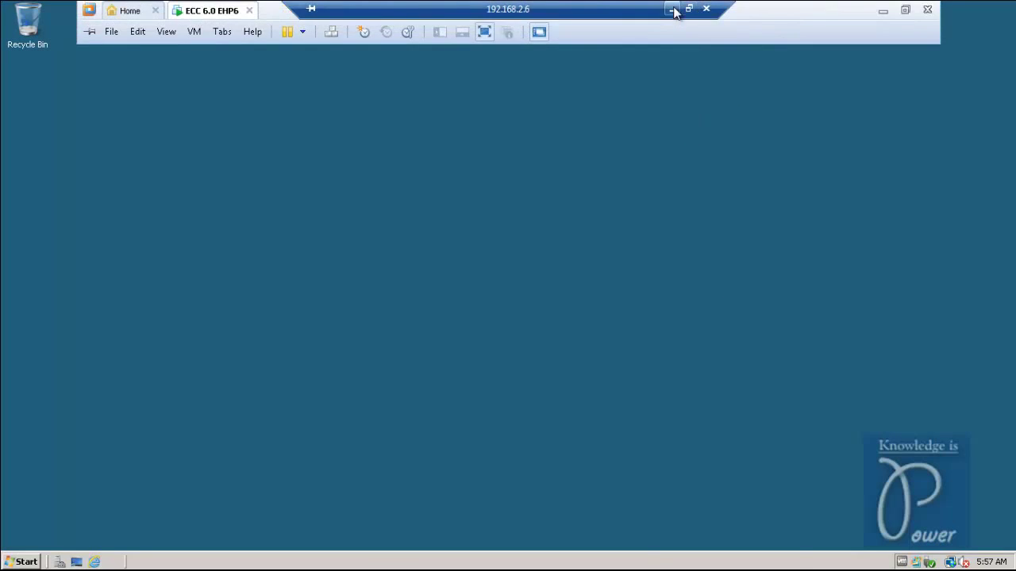
left_click(671, 10)
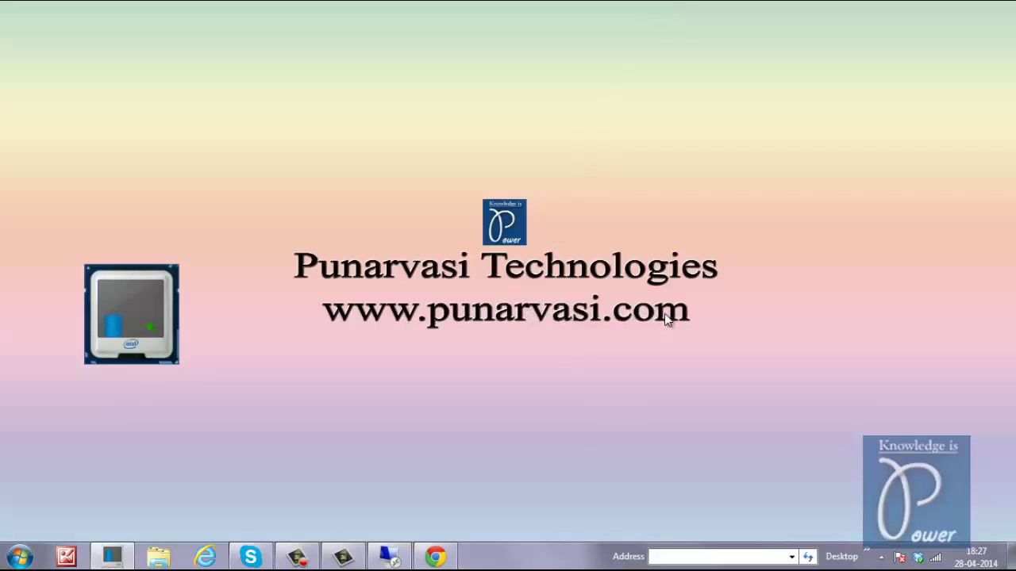